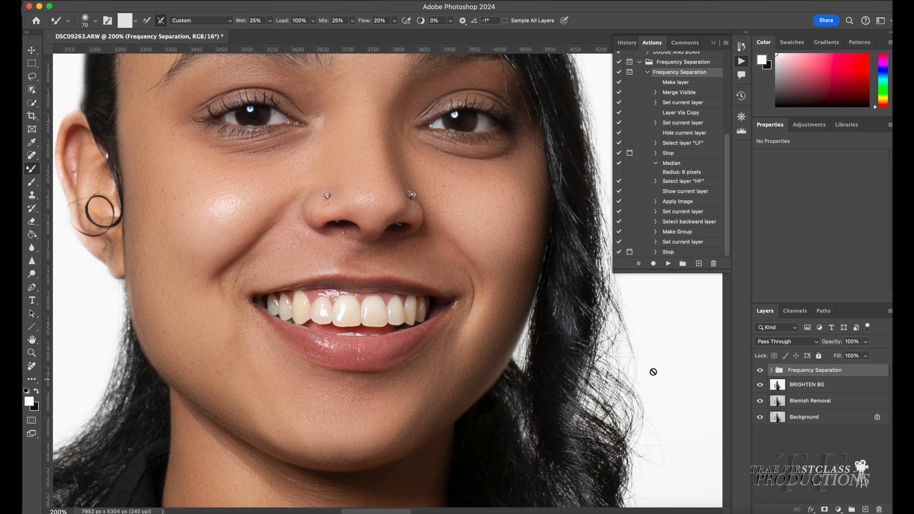
Expand the Frequency Separation group and select its HF layer
{"action": "scroll", "coordinate": [631, 368], "scroll_direction": "up", "scroll_amount": 2}
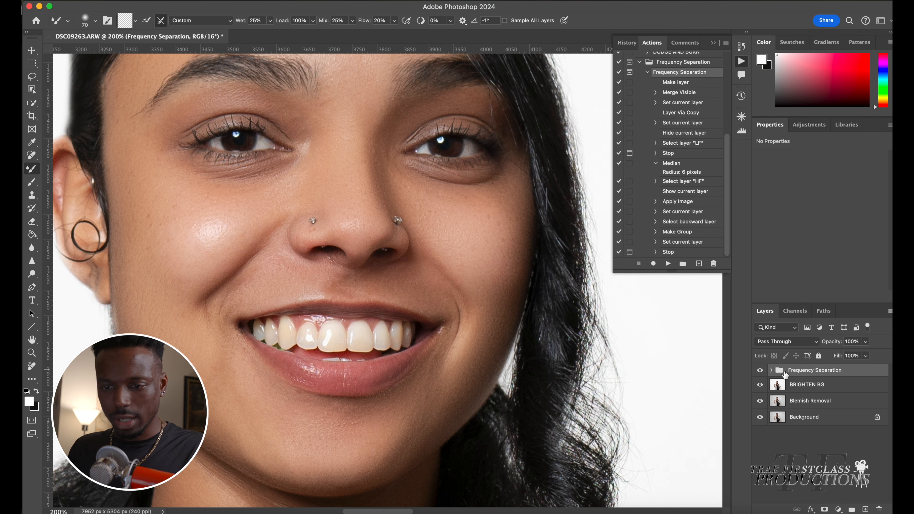
{"action": "scroll", "coordinate": [745, 351], "scroll_direction": "down", "scroll_amount": 1}
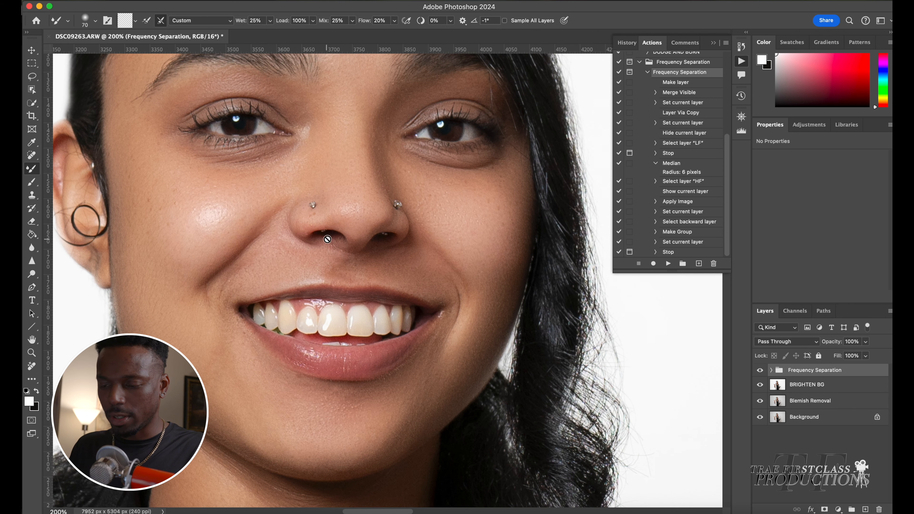
{"action": "left_click", "coordinate": [771, 370]}
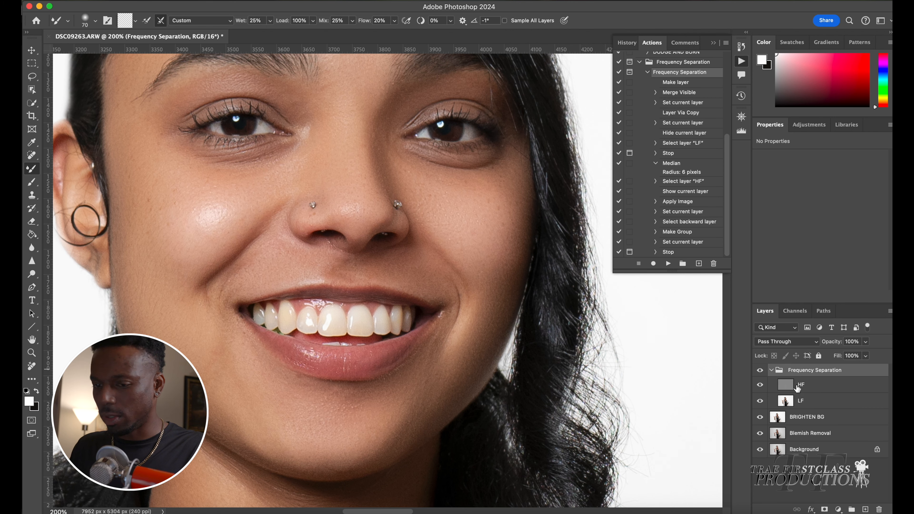
{"action": "left_click", "coordinate": [797, 387]}
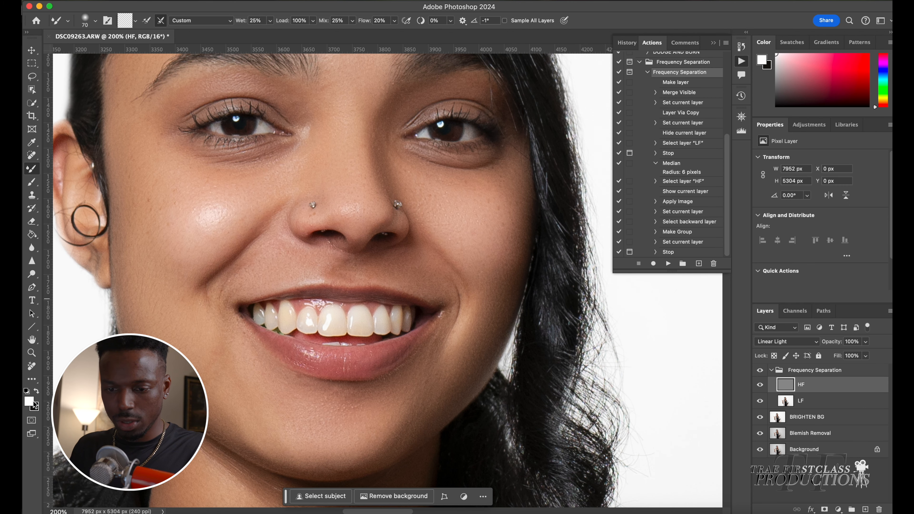
With the Remove tool at size 20, remove two small blemishes just beneath the nose on the HF layer
{"action": "left_click", "coordinate": [32, 366]}
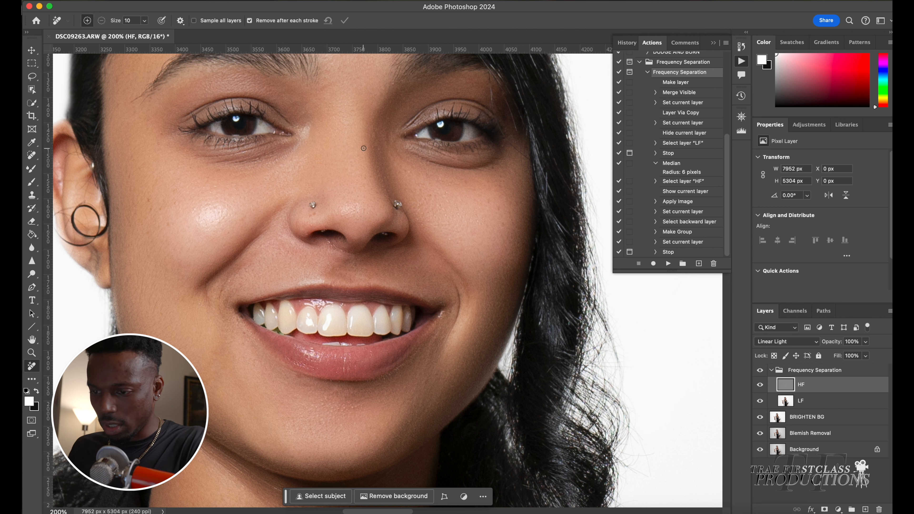
{"action": "key", "text": "bracketleft"}
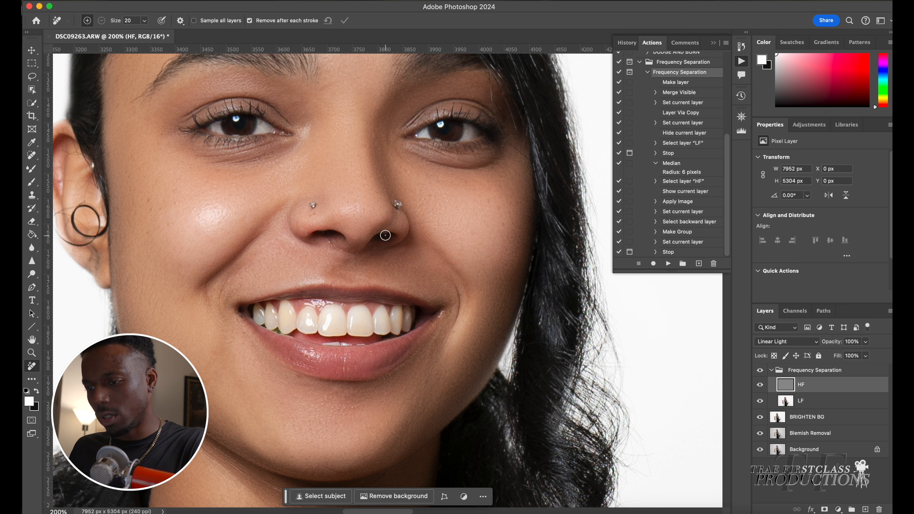
{"action": "left_click", "coordinate": [381, 235]}
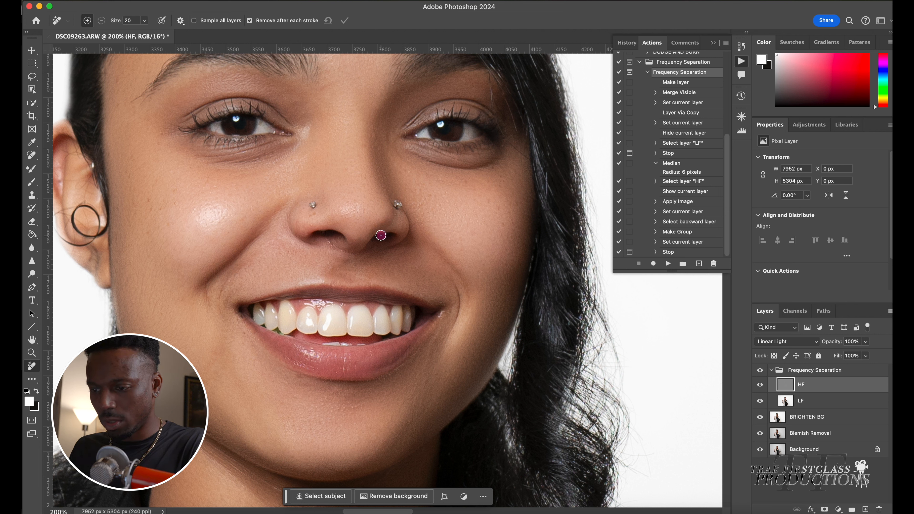
{"action": "key", "text": "bracketleft"}
{"action": "left_click", "coordinate": [329, 241]}
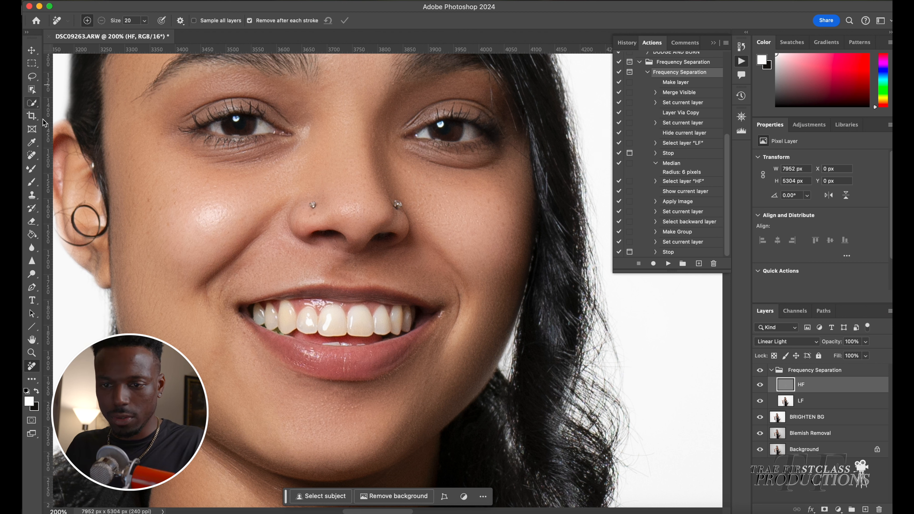
Switch to the Spot Healing Brush in Content-Aware mode and heal a small spot along the upper teeth
{"action": "left_click", "coordinate": [32, 156]}
{"action": "left_click", "coordinate": [72, 156]}
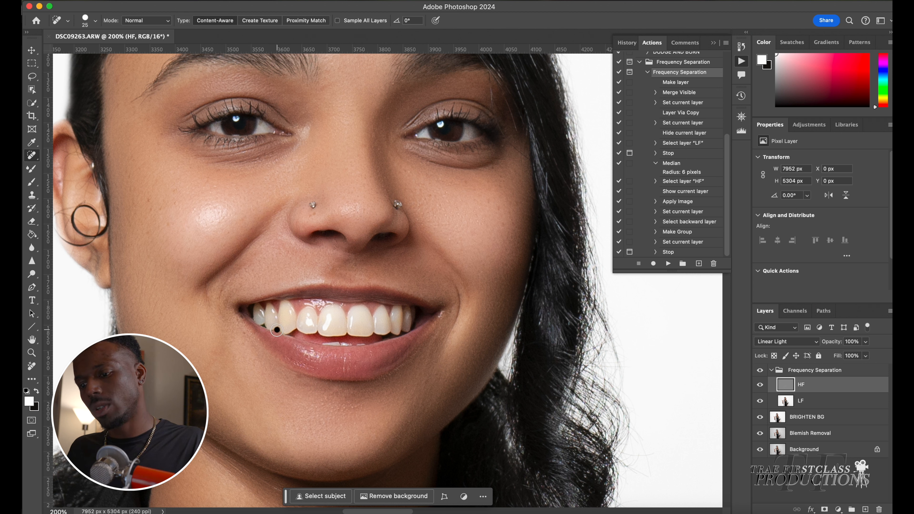
{"action": "left_click", "coordinate": [340, 319]}
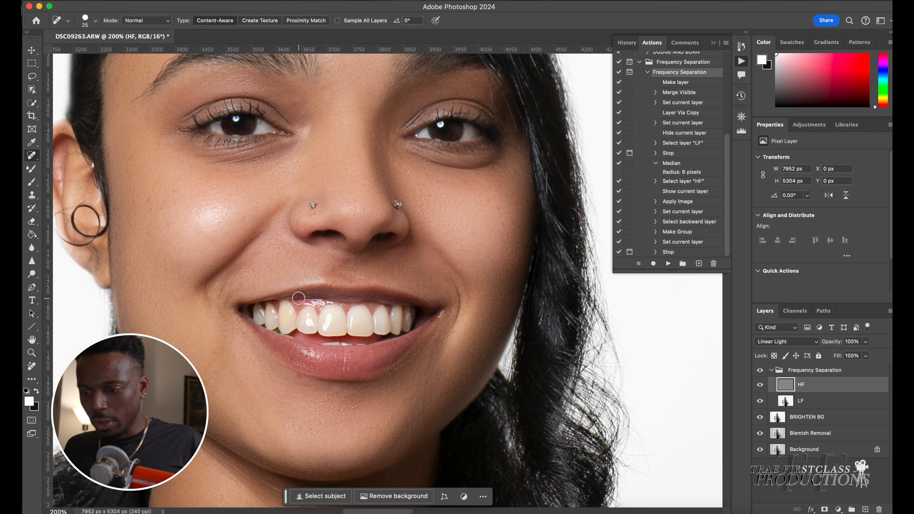
Zoom out and pan across the whole portrait to inspect the retouched skin and clothing
{"action": "scroll", "coordinate": [298, 298], "scroll_direction": "down", "scroll_amount": 5}
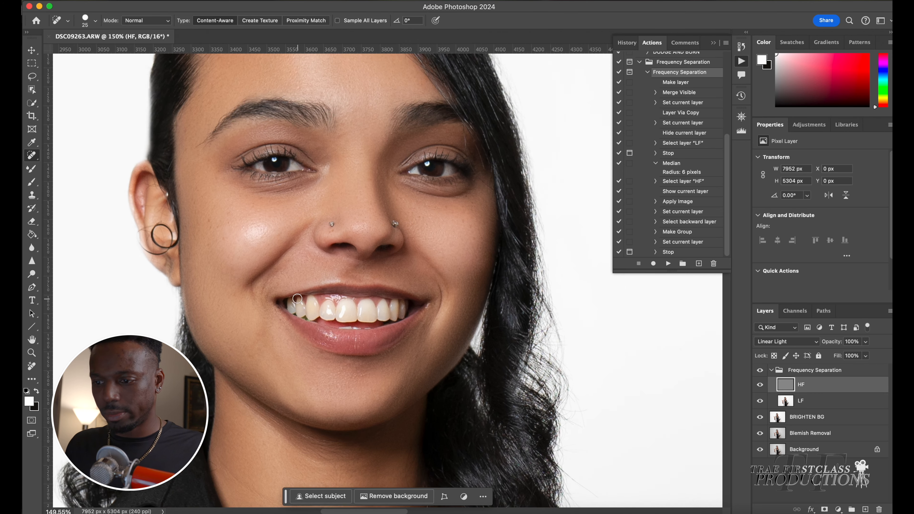
{"action": "scroll", "coordinate": [297, 298], "scroll_direction": "down", "scroll_amount": 2}
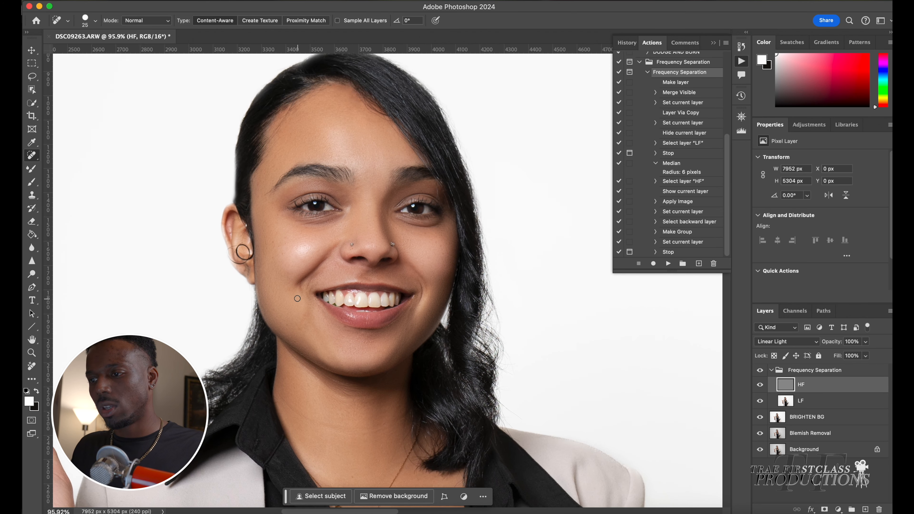
{"action": "scroll", "coordinate": [297, 298], "scroll_direction": "left", "scroll_amount": 7}
{"action": "scroll", "coordinate": [335, 239], "scroll_direction": "right", "scroll_amount": 5}
{"action": "scroll", "coordinate": [335, 240], "scroll_direction": "up", "scroll_amount": 5}
{"action": "scroll", "coordinate": [335, 239], "scroll_direction": "up", "scroll_amount": 3}
{"action": "key", "text": "j"}
{"action": "scroll", "coordinate": [247, 228], "scroll_direction": "down", "scroll_amount": 12}
{"action": "key", "text": "bracketleft"}
{"action": "key", "text": "bracketleft"}
{"action": "scroll", "coordinate": [297, 294], "scroll_direction": "up", "scroll_amount": 4}
{"action": "scroll", "coordinate": [303, 296], "scroll_direction": "down", "scroll_amount": 10}
{"action": "scroll", "coordinate": [303, 296], "scroll_direction": "down", "scroll_amount": 5}
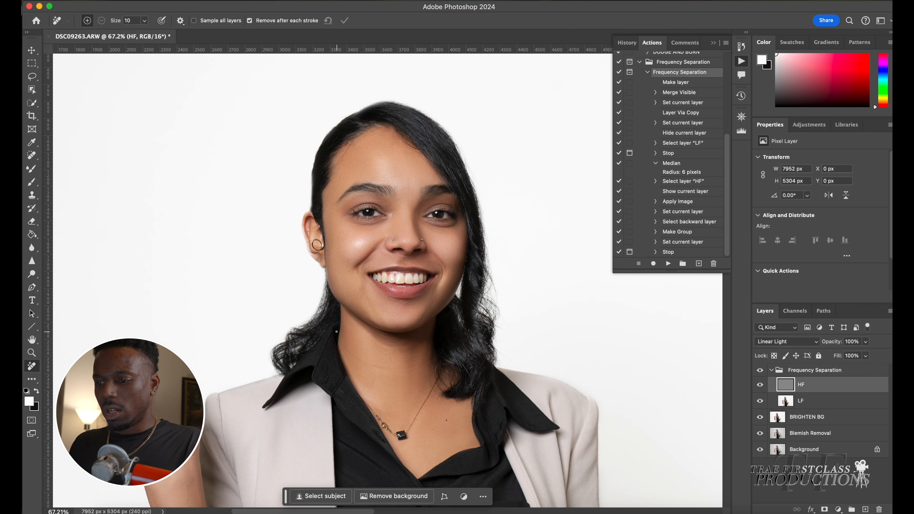
{"action": "scroll", "coordinate": [393, 301], "scroll_direction": "down", "scroll_amount": 5}
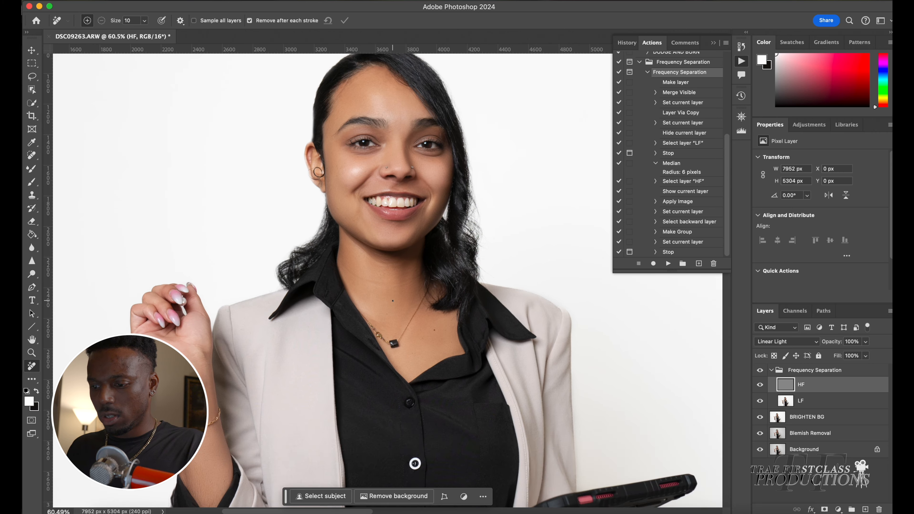
{"action": "scroll", "coordinate": [389, 302], "scroll_direction": "down", "scroll_amount": 10}
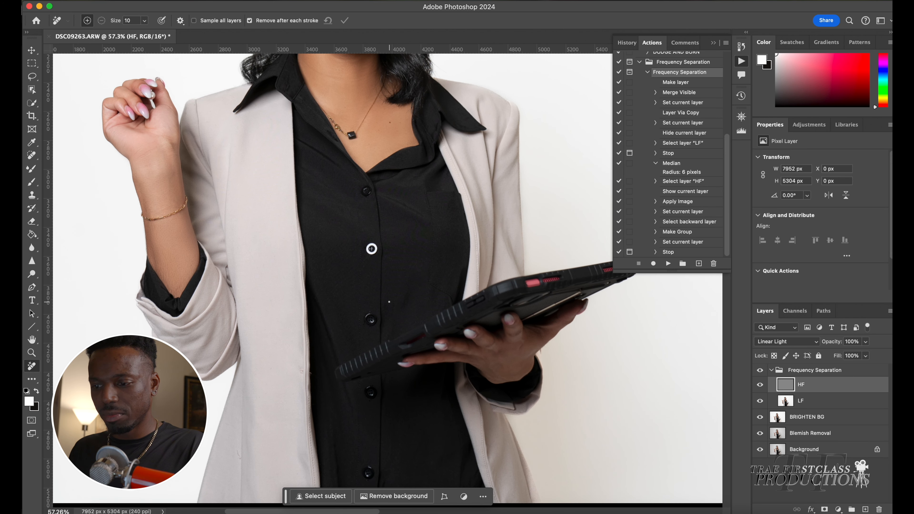
{"action": "scroll", "coordinate": [390, 302], "scroll_direction": "down", "scroll_amount": 3}
{"action": "scroll", "coordinate": [374, 253], "scroll_direction": "up", "scroll_amount": 5}
{"action": "left_click_drag", "start_coordinate": [391, 354], "coordinate": [391, 467]}
{"action": "scroll", "coordinate": [456, 349], "scroll_direction": "up", "scroll_amount": 5}
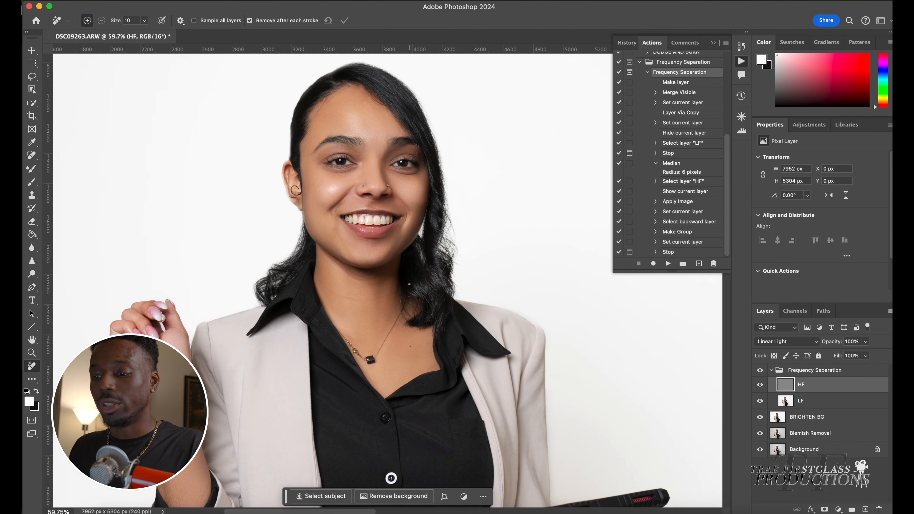
{"action": "scroll", "coordinate": [409, 284], "scroll_direction": "up", "scroll_amount": 5}
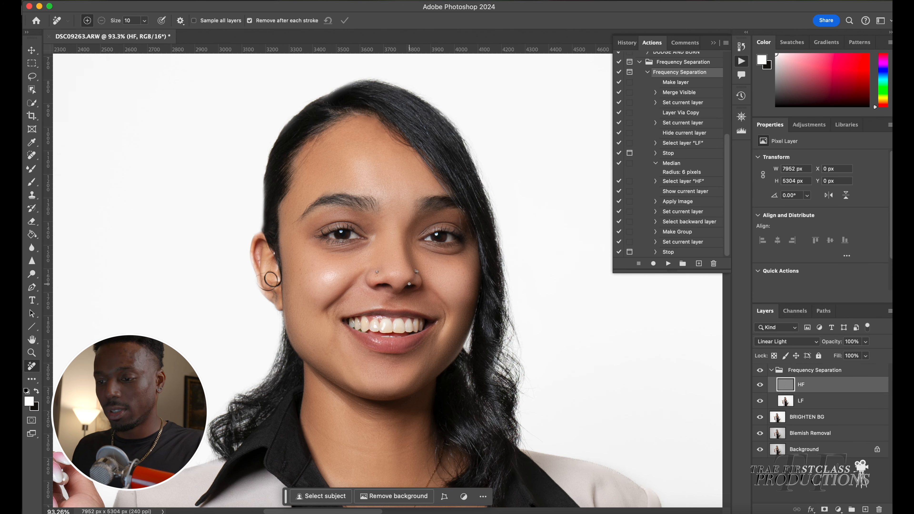
{"action": "scroll", "coordinate": [410, 284], "scroll_direction": "up", "scroll_amount": 3}
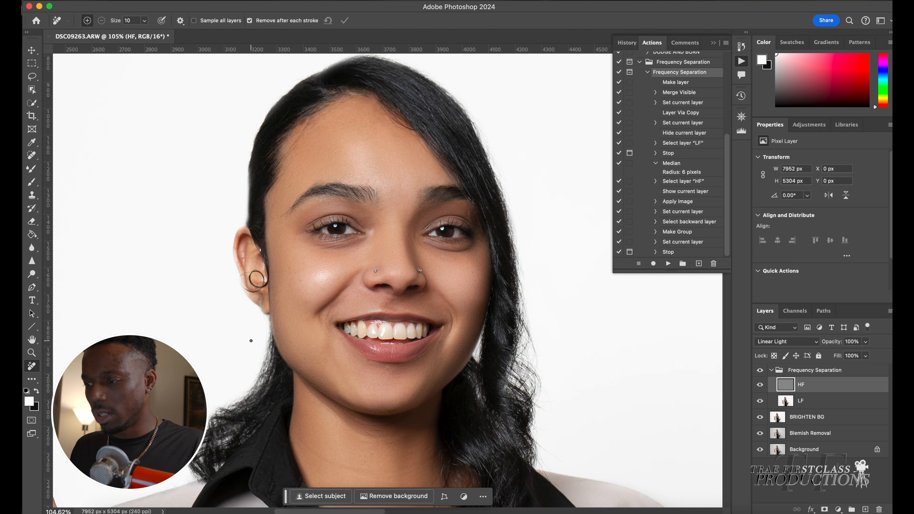
Collapse the Frequency Separation group and run the DODGE AND BURN action to add dodge and burn layers
{"action": "left_click", "coordinate": [772, 370]}
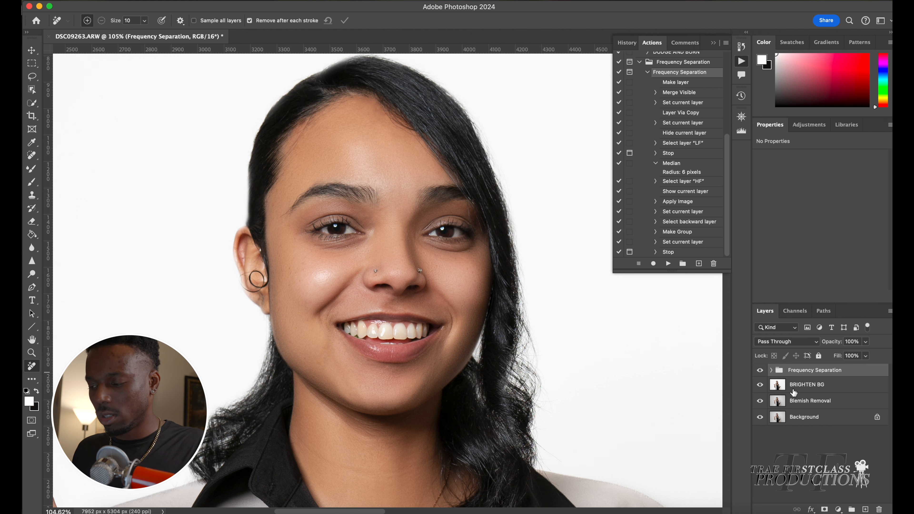
{"action": "left_click", "coordinate": [799, 385]}
{"action": "left_click", "coordinate": [798, 374]}
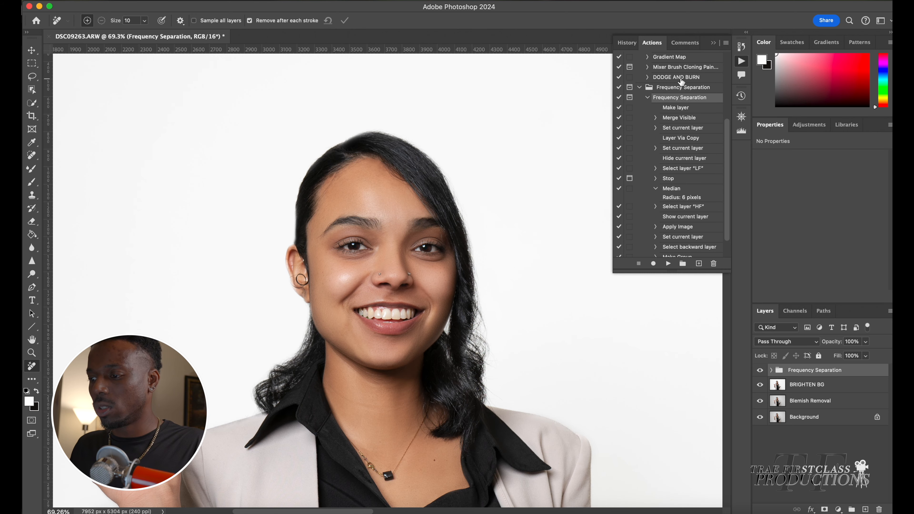
{"action": "left_click", "coordinate": [681, 80]}
{"action": "left_click", "coordinate": [668, 263]}
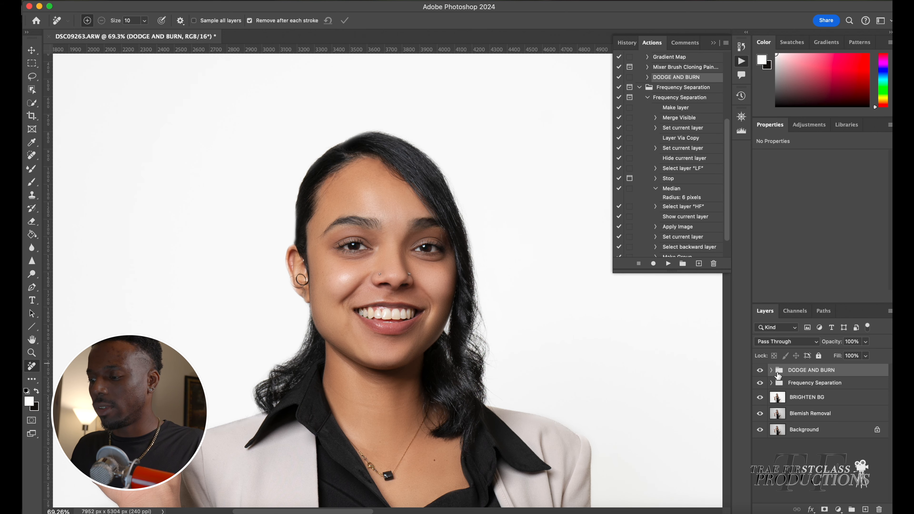
Select the Brush and paint on the BIURN mask along the left edge of the face from jaw to hairline
{"action": "left_click", "coordinate": [32, 184]}
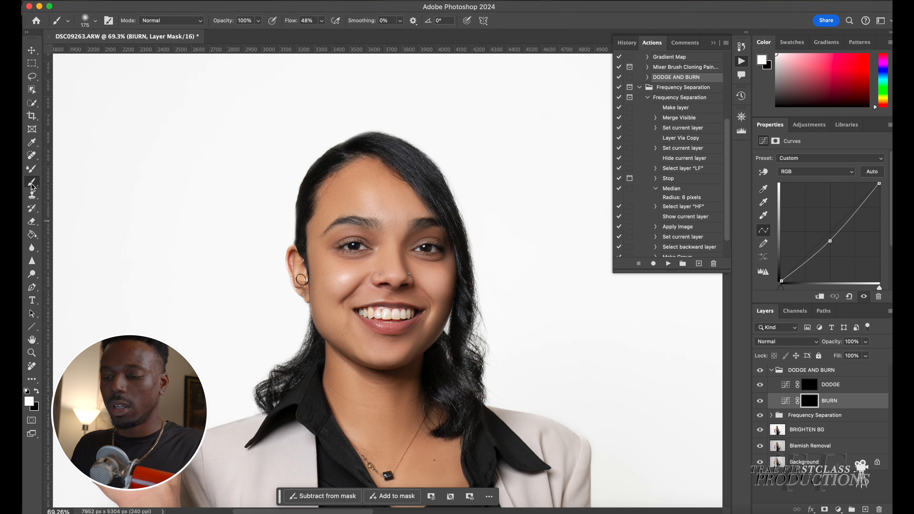
{"action": "key", "text": "super+minus"}
{"action": "key", "text": "super+minus"}
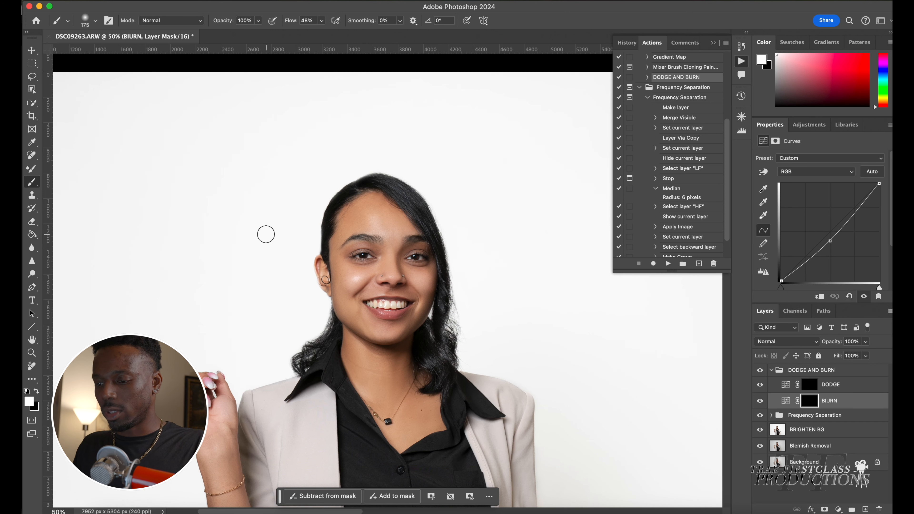
{"action": "scroll", "coordinate": [266, 235], "scroll_direction": "down", "scroll_amount": 2}
{"action": "key", "text": "bracketleft"}
{"action": "key", "text": "bracketleft"}
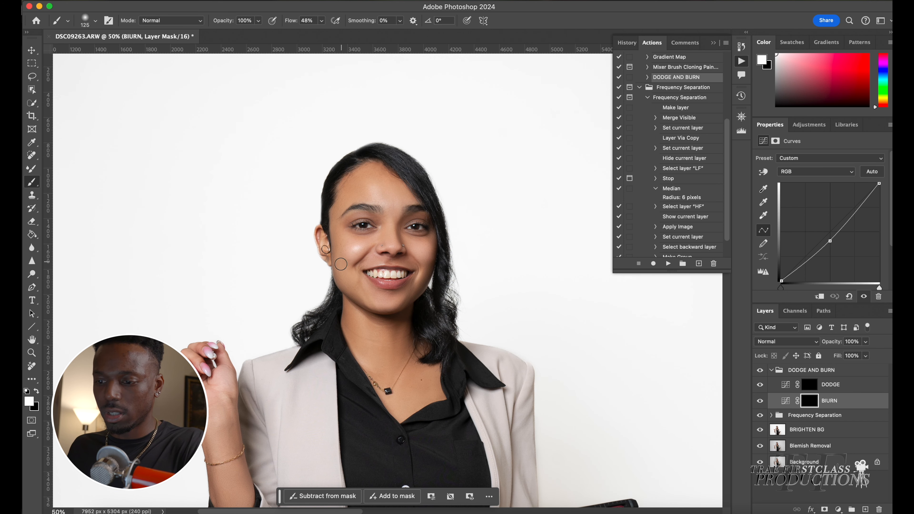
{"action": "mouse_move", "coordinate": [361, 305]}
{"action": "left_mouse_down"}
{"action": "mouse_move", "coordinate": [400, 308]}
{"action": "mouse_move", "coordinate": [414, 295]}
{"action": "mouse_move", "coordinate": [436, 237]}
{"action": "mouse_move", "coordinate": [433, 219]}
{"action": "mouse_move", "coordinate": [380, 165]}
{"action": "left_mouse_up"}
Enlarge the brush and burn a stroke across the left cheek toward the mouth on the BIURN mask
{"action": "key", "text": "bracketright"}
{"action": "key", "text": "bracketright"}
{"action": "key", "text": "bracketright"}
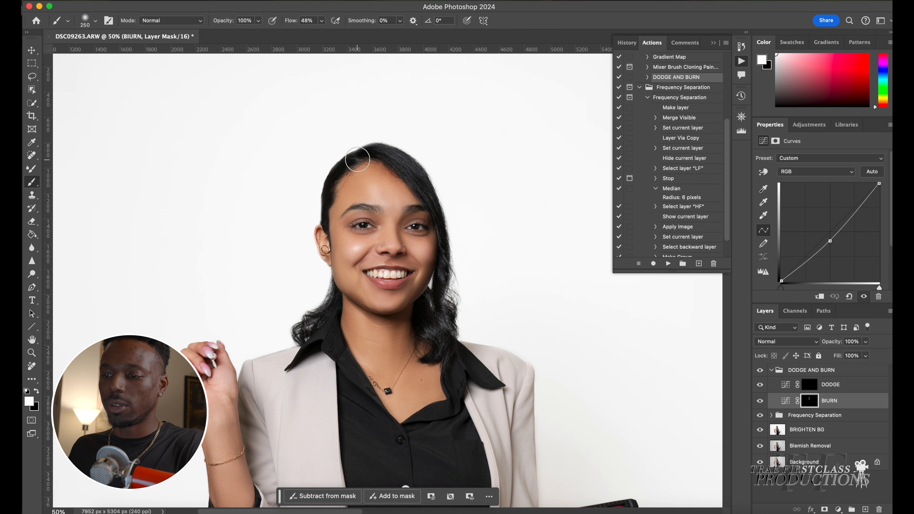
{"action": "key", "text": "bracketright"}
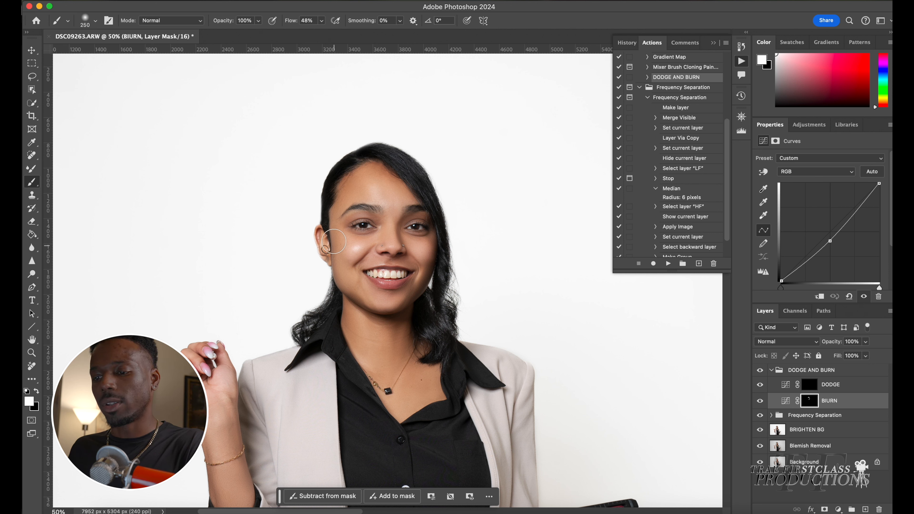
{"action": "key", "text": "bracketleft"}
{"action": "mouse_move", "coordinate": [330, 240]}
{"action": "left_mouse_down"}
{"action": "mouse_move", "coordinate": [336, 292]}
{"action": "mouse_move", "coordinate": [376, 315]}
{"action": "mouse_move", "coordinate": [418, 296]}
{"action": "left_mouse_up"}
{"action": "key", "text": "bracketleft"}
{"action": "key", "text": "bracketleft"}
{"action": "key", "text": "bracketright"}
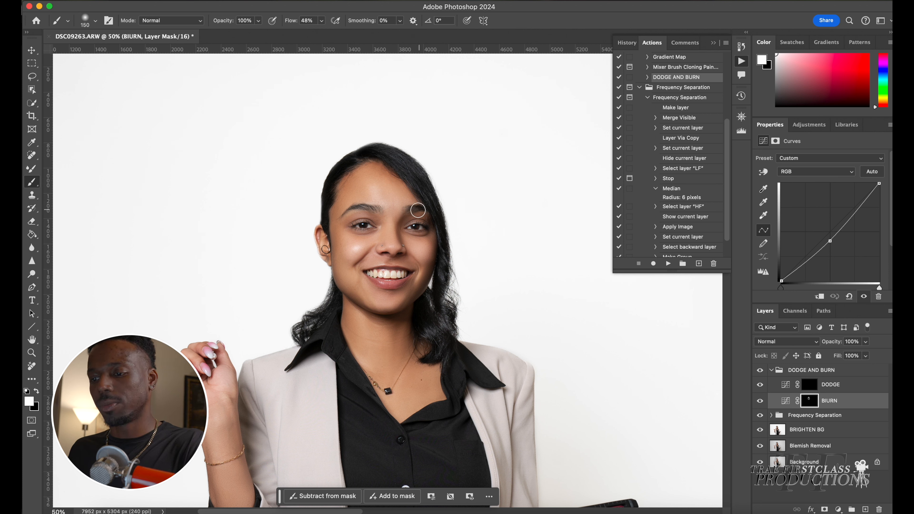
{"action": "key", "text": "bracketright"}
{"action": "key", "text": "bracketright"}
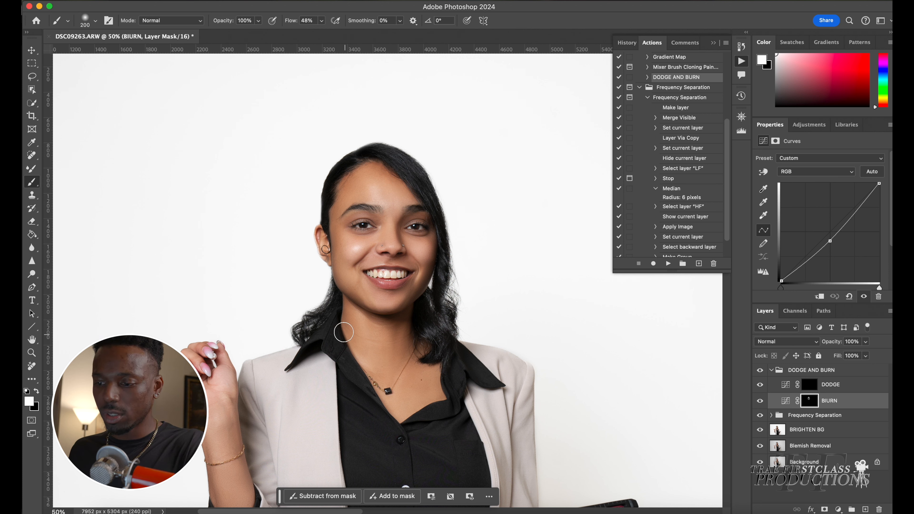
{"action": "scroll", "coordinate": [243, 246], "scroll_direction": "down", "scroll_amount": 5}
{"action": "key", "text": "bracketleft"}
{"action": "key", "text": "bracketleft"}
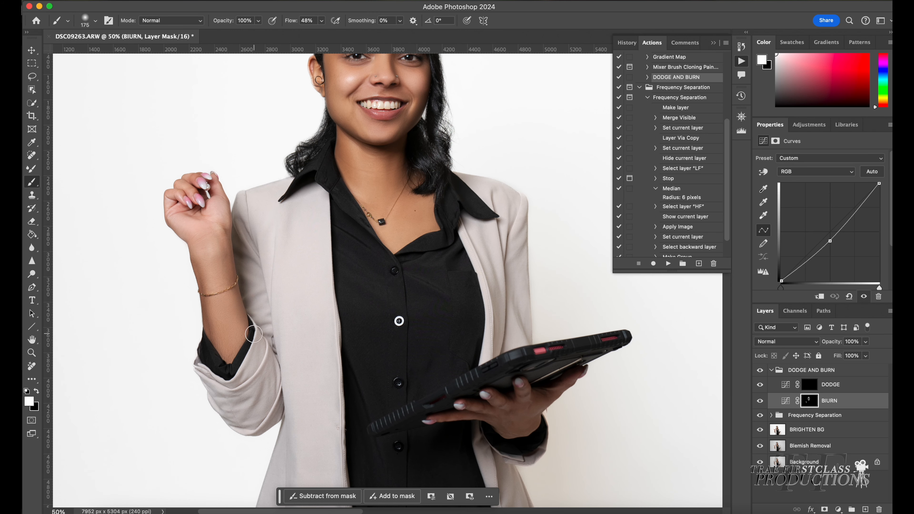
{"action": "scroll", "coordinate": [230, 238], "scroll_direction": "up", "scroll_amount": 4}
Select the DODGE layer and paint a short dodge stroke on the cheek beside the nose
{"action": "left_click", "coordinate": [836, 383]}
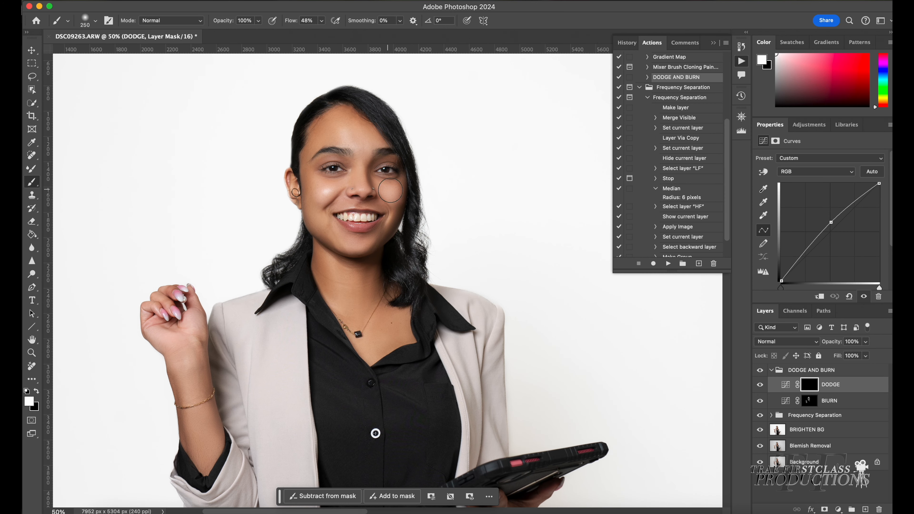
{"action": "left_click_drag", "start_coordinate": [362, 178], "coordinate": [358, 155]}
{"action": "key", "text": "bracketright"}
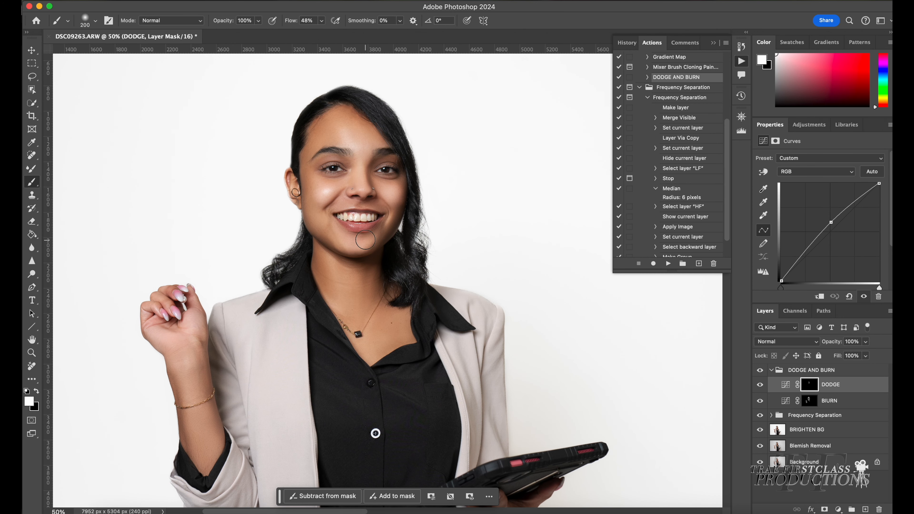
Select the BIURN layer and stamp all visible layers into a new merged layer at the top of the stack
{"action": "scroll", "coordinate": [373, 240], "scroll_direction": "down", "scroll_amount": 2}
{"action": "key", "text": "alt+bracketleft"}
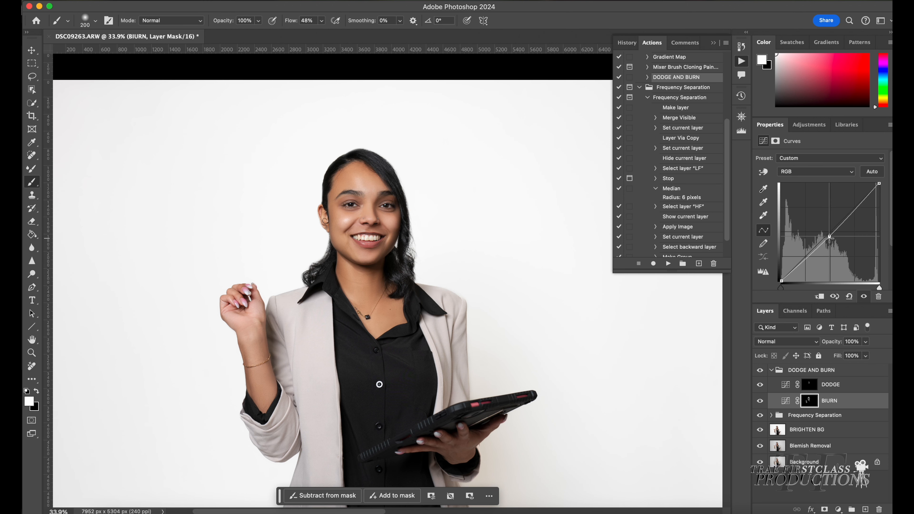
{"action": "scroll", "coordinate": [544, 305], "scroll_direction": "down", "scroll_amount": 1}
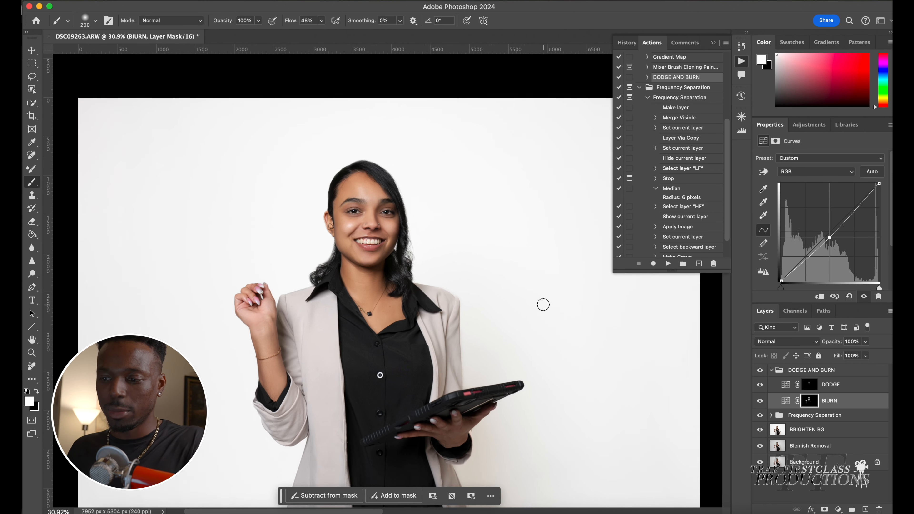
{"action": "scroll", "coordinate": [544, 305], "scroll_direction": "down", "scroll_amount": 3}
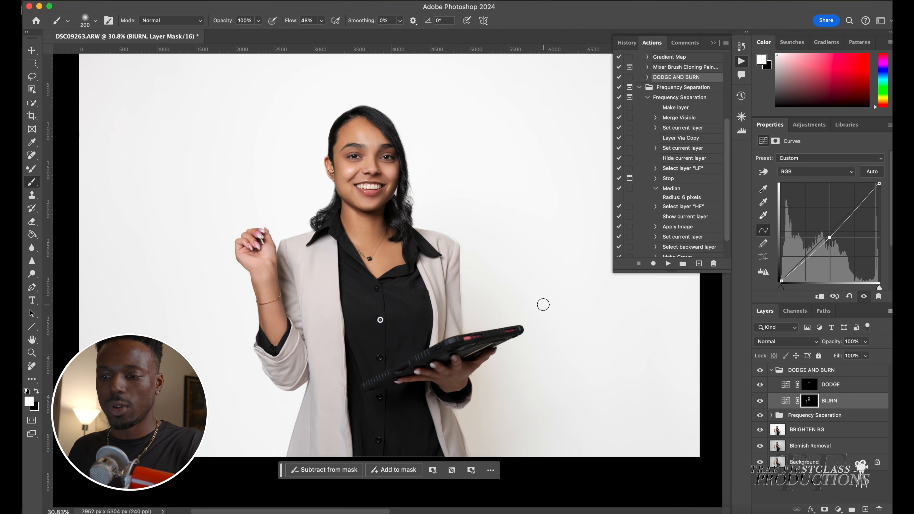
{"action": "scroll", "coordinate": [544, 305], "scroll_direction": "up", "scroll_amount": 1}
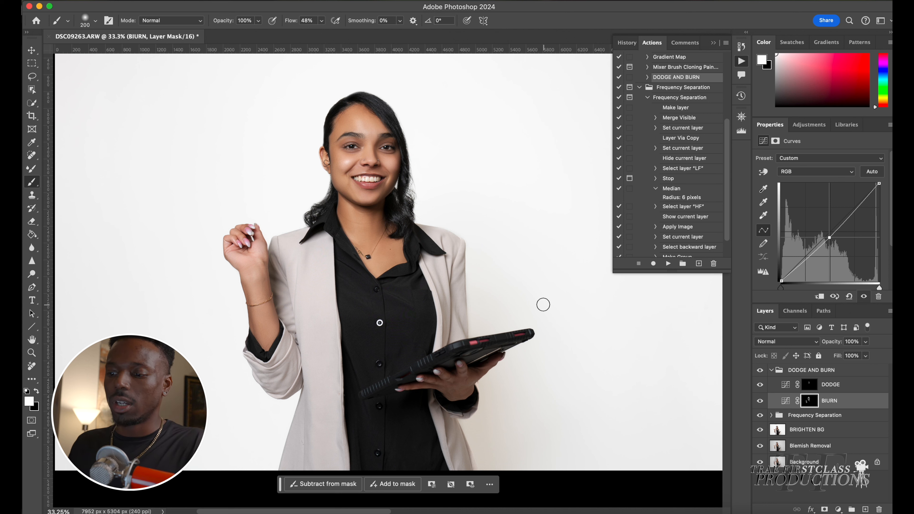
{"action": "scroll", "coordinate": [504, 353], "scroll_direction": "down", "scroll_amount": 1}
{"action": "scroll", "coordinate": [496, 358], "scroll_direction": "down", "scroll_amount": 1}
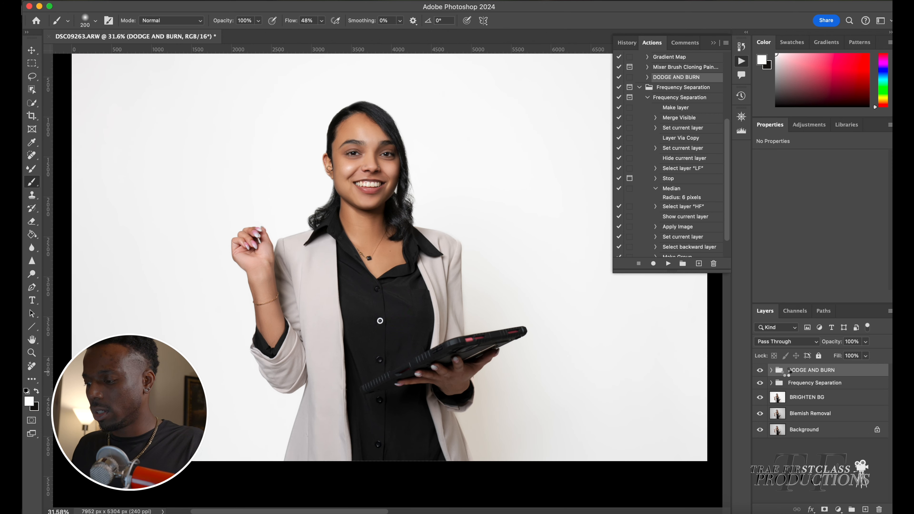
{"action": "key", "text": "super+alt+shift+e"}
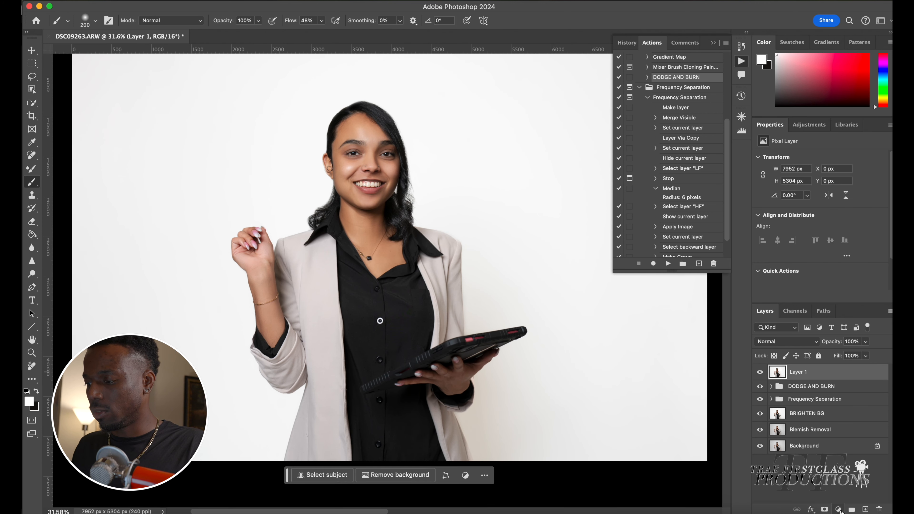
Add a Hue/Saturation adjustment layer above the merged layer
{"action": "left_click", "coordinate": [838, 510]}
{"action": "left_click", "coordinate": [849, 406]}
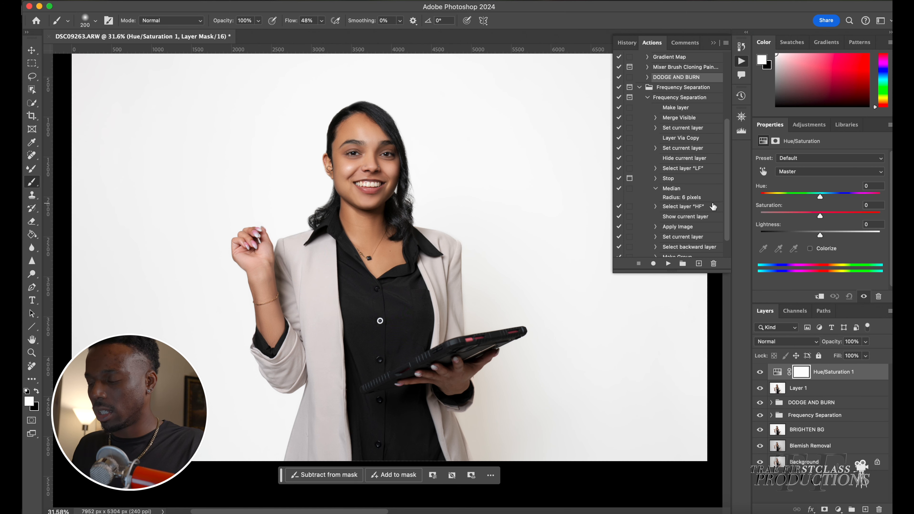
{"action": "scroll", "coordinate": [395, 165], "scroll_direction": "up", "scroll_amount": 5}
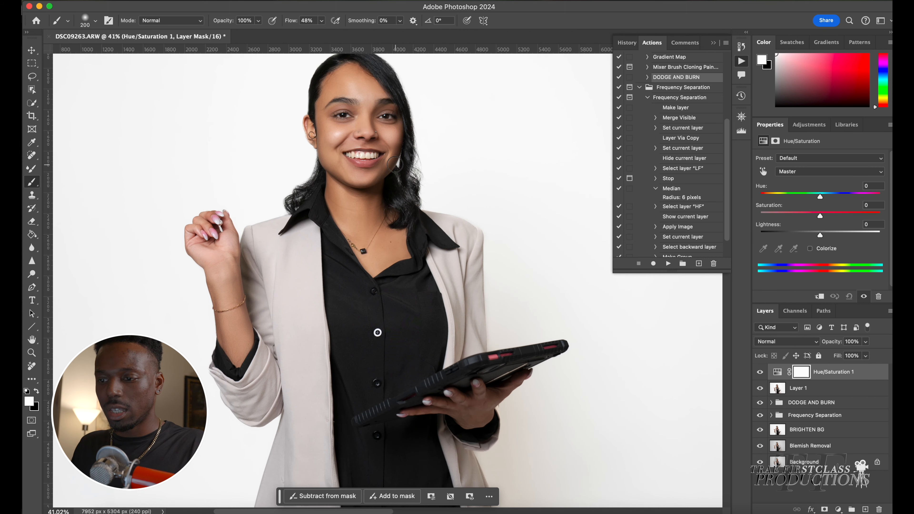
{"action": "scroll", "coordinate": [395, 165], "scroll_direction": "up", "scroll_amount": 6}
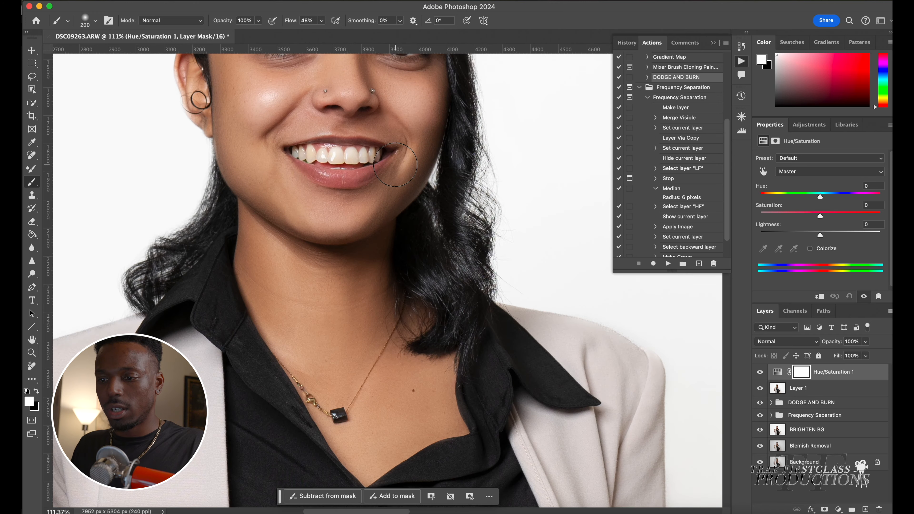
{"action": "scroll", "coordinate": [396, 165], "scroll_direction": "up", "scroll_amount": 5}
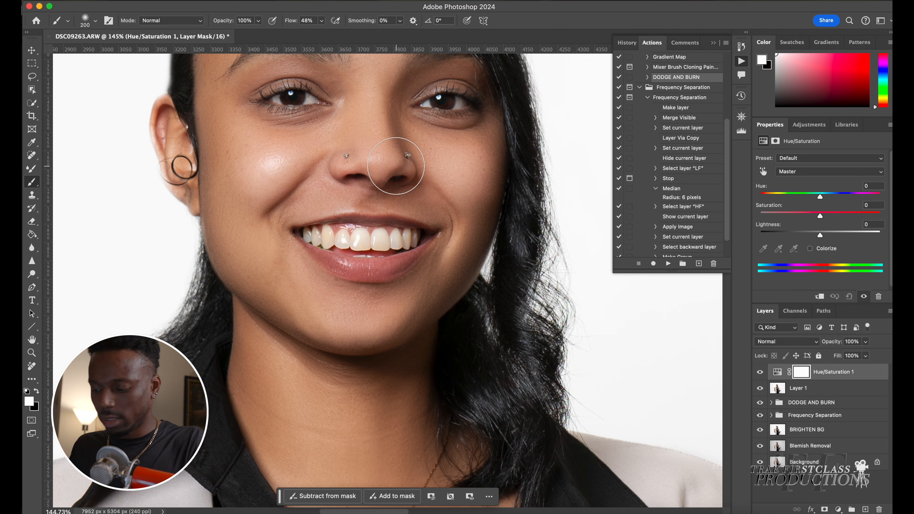
Target Yellows in the Hue/Saturation layer, set Saturation to -82 and Lightness to +49, and invert its mask
{"action": "key", "text": "bracketleft"}
{"action": "key", "text": "bracketleft"}
{"action": "key", "text": "bracketleft"}
{"action": "key", "text": "bracketleft"}
{"action": "key", "text": "bracketleft"}
{"action": "key", "text": "bracketleft"}
{"action": "key", "text": "bracketleft"}
{"action": "left_click", "coordinate": [828, 172]}
{"action": "left_click", "coordinate": [808, 196]}
{"action": "left_click_drag", "start_coordinate": [819, 217], "coordinate": [770, 217]}
{"action": "left_click_drag", "start_coordinate": [821, 236], "coordinate": [851, 235]}
{"action": "key", "text": "super+i"}
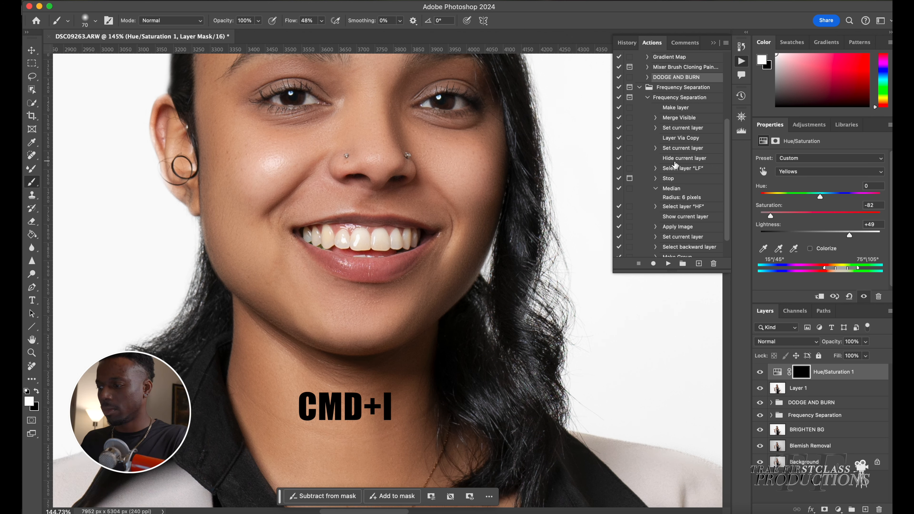
Set the Yellows saturation to -69 and paint over the teeth on the inverted mask to whiten them
{"action": "left_click_drag", "start_coordinate": [771, 216], "coordinate": [778, 216]}
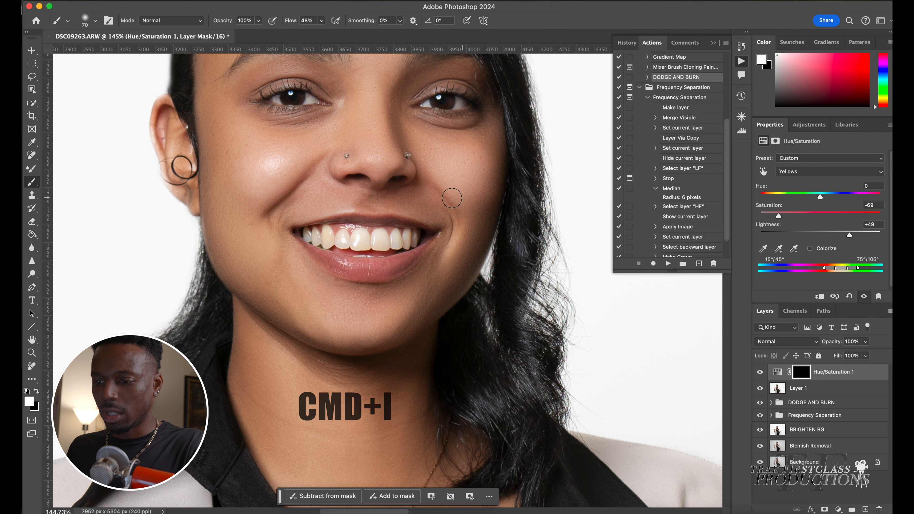
{"action": "left_click_drag", "start_coordinate": [341, 239], "coordinate": [334, 238]}
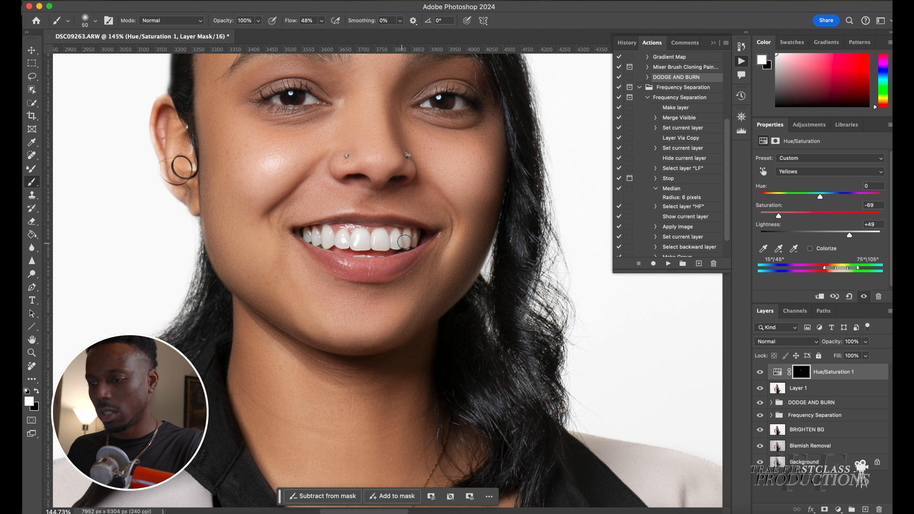
{"action": "left_click_drag", "start_coordinate": [405, 242], "coordinate": [418, 236]}
{"action": "left_click_drag", "start_coordinate": [328, 238], "coordinate": [319, 242]}
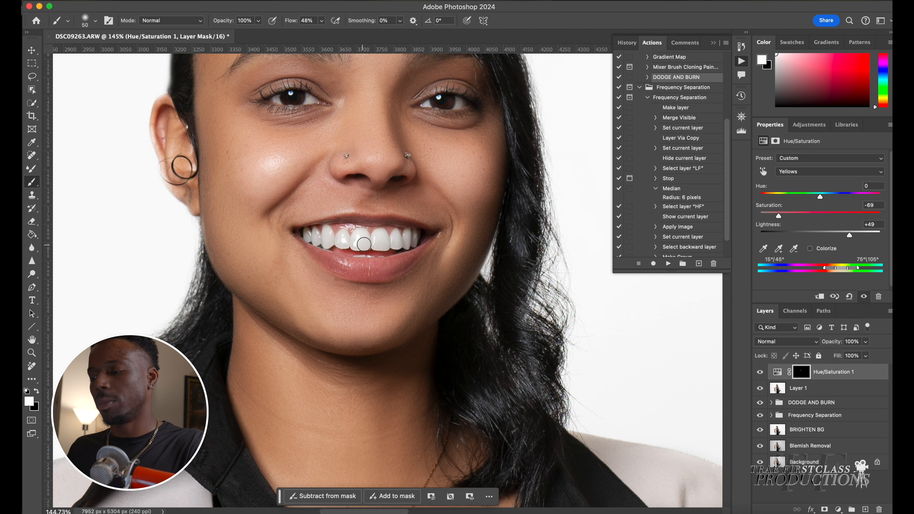
Fine-tune the teeth whitening to Yellows saturation -9 and lightness +50
{"action": "left_click_drag", "start_coordinate": [788, 219], "coordinate": [817, 217]}
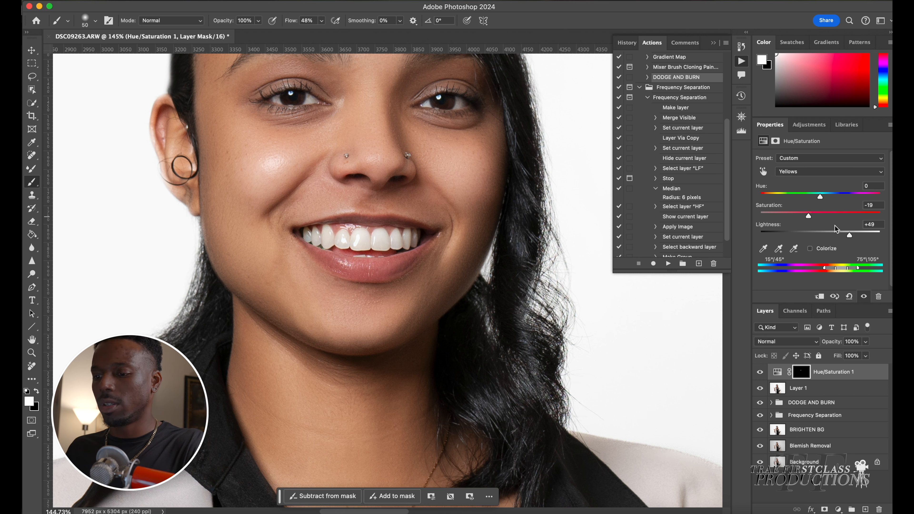
{"action": "mouse_move", "coordinate": [851, 236]}
{"action": "left_mouse_down"}
{"action": "mouse_move", "coordinate": [839, 237]}
{"action": "mouse_move", "coordinate": [868, 238]}
{"action": "left_mouse_up"}
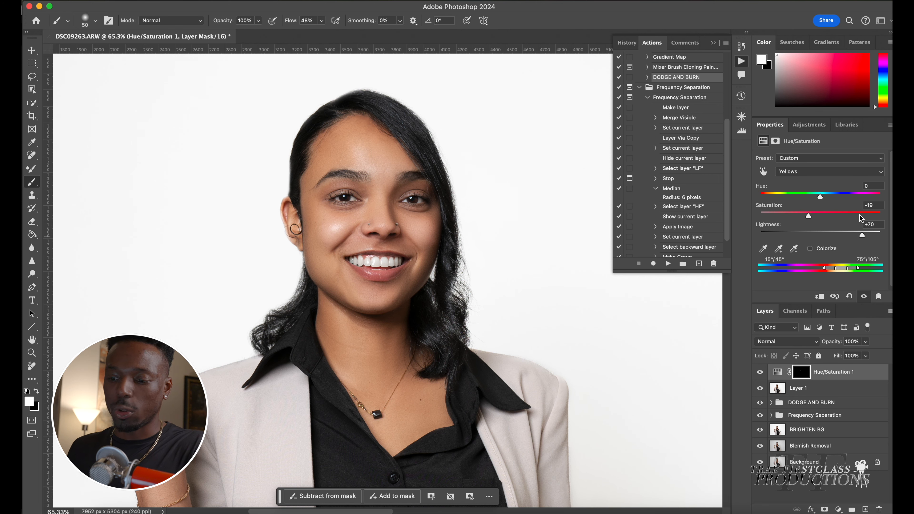
{"action": "scroll", "coordinate": [626, 312], "scroll_direction": "down", "scroll_amount": 8}
{"action": "scroll", "coordinate": [626, 312], "scroll_direction": "down", "scroll_amount": 3}
{"action": "scroll", "coordinate": [626, 312], "scroll_direction": "down", "scroll_amount": 1}
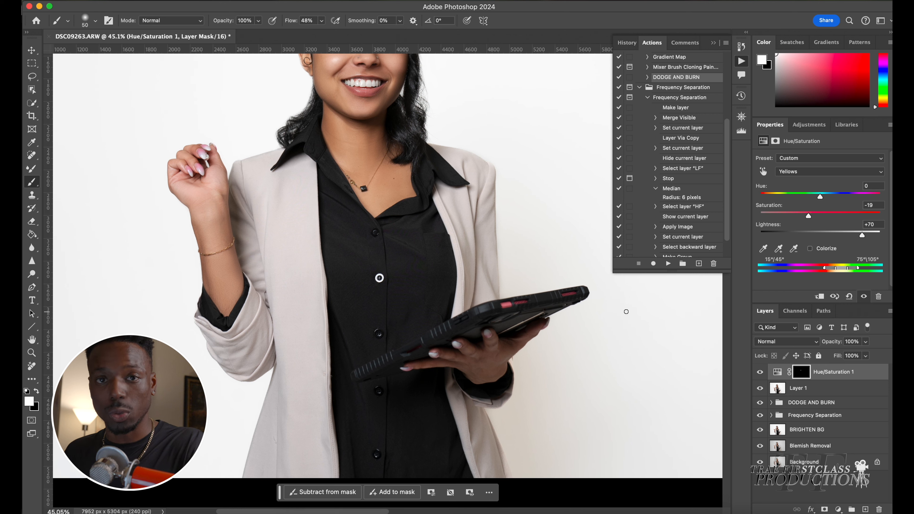
{"action": "scroll", "coordinate": [627, 312], "scroll_direction": "up", "scroll_amount": 8}
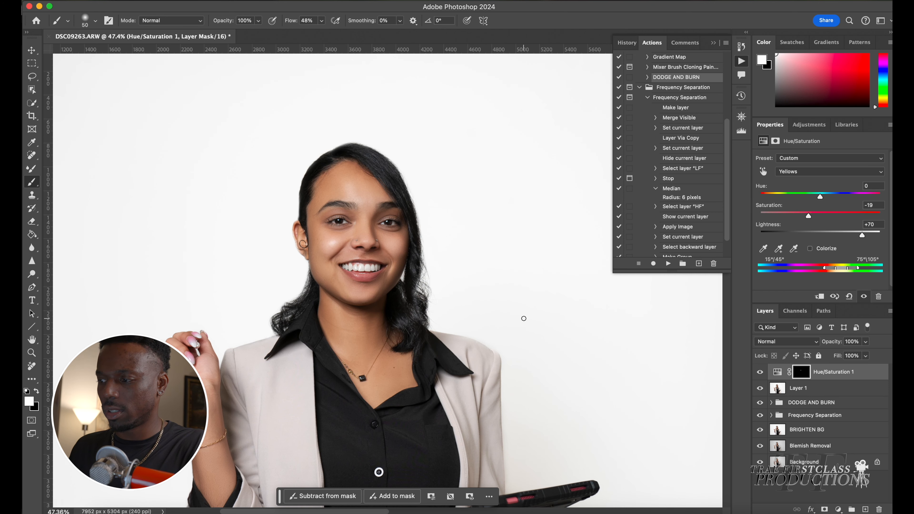
{"action": "left_click_drag", "start_coordinate": [817, 216], "coordinate": [857, 215]}
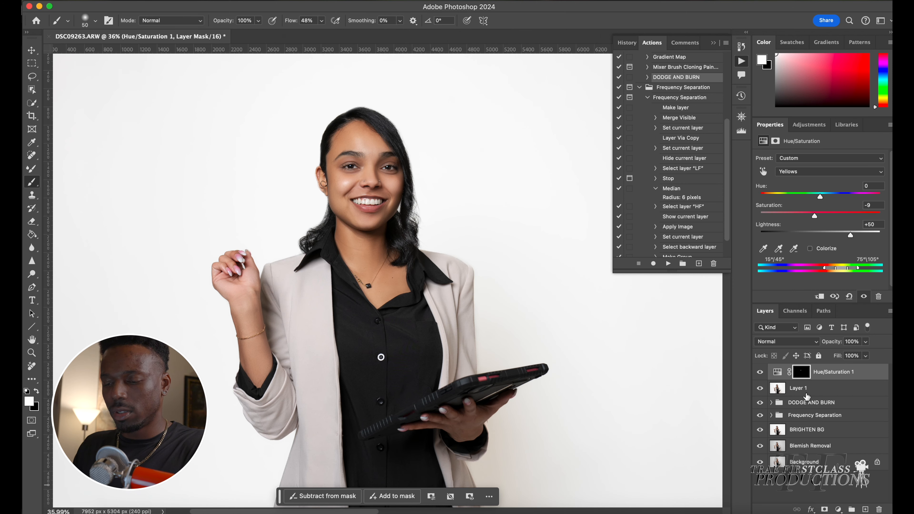
Select the dark gap below the left upper teeth with the Magnetic Lasso tool
{"action": "scroll", "coordinate": [341, 191], "scroll_direction": "up", "scroll_amount": 8}
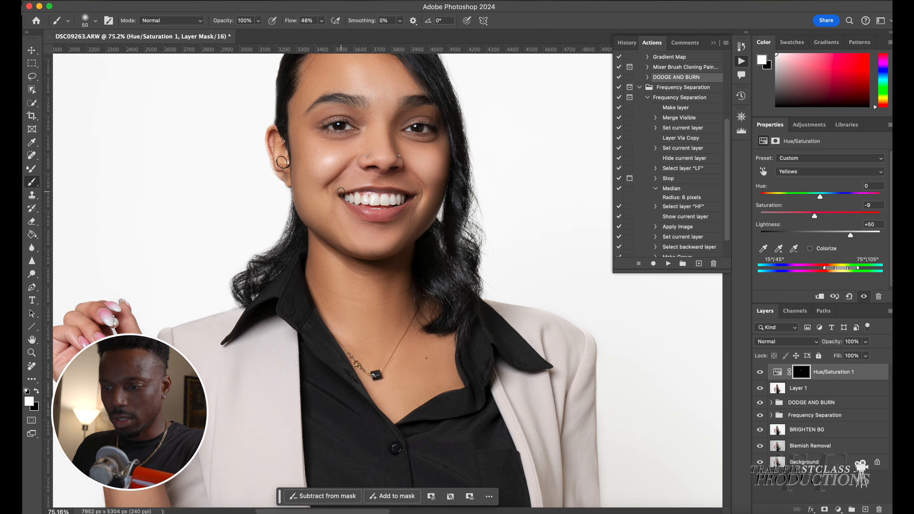
{"action": "scroll", "coordinate": [341, 191], "scroll_direction": "up", "scroll_amount": 6}
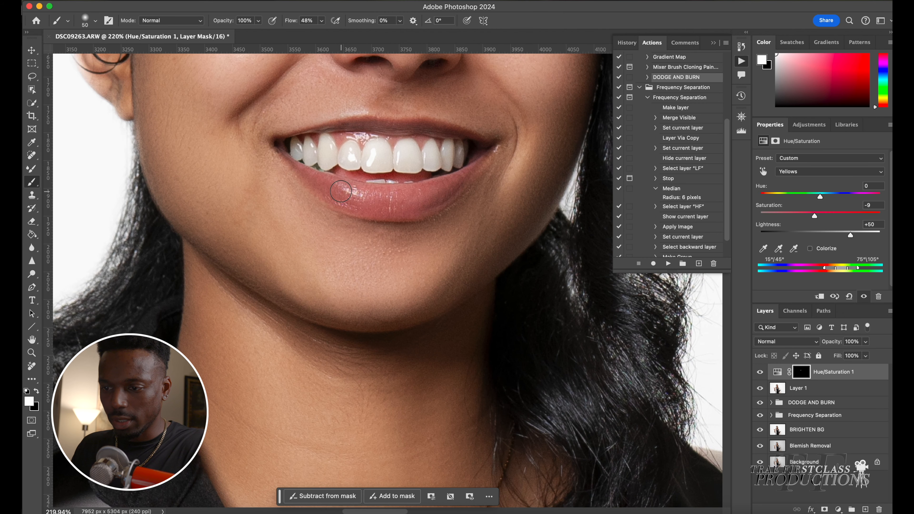
{"action": "scroll", "coordinate": [341, 192], "scroll_direction": "up", "scroll_amount": 3}
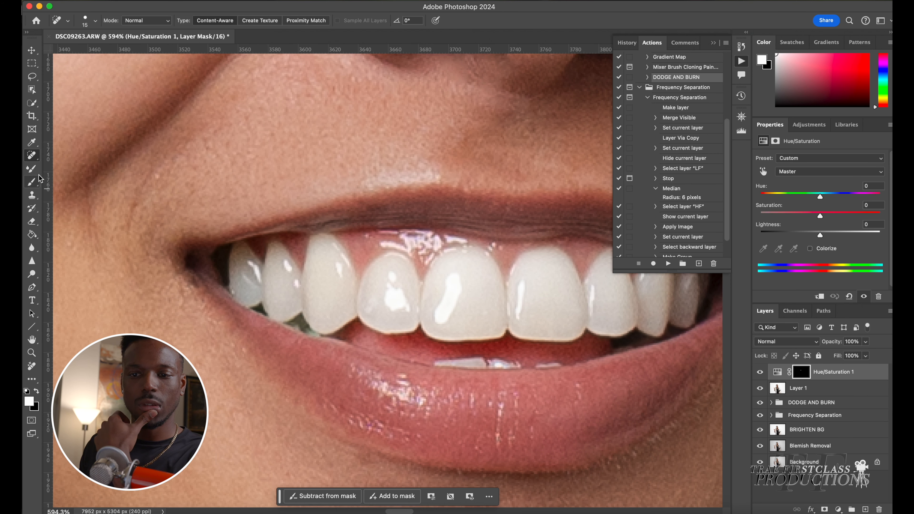
{"action": "mouse_move", "coordinate": [32, 77]}
{"action": "left_mouse_down"}
{"action": "mouse_move", "coordinate": [68, 85]}
{"action": "mouse_move", "coordinate": [70, 93]}
{"action": "left_mouse_up"}
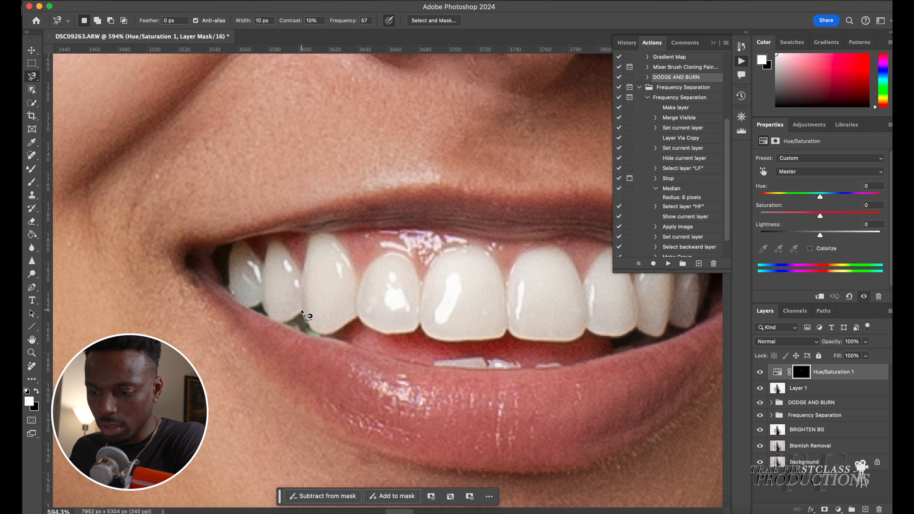
{"action": "left_click", "coordinate": [301, 311]}
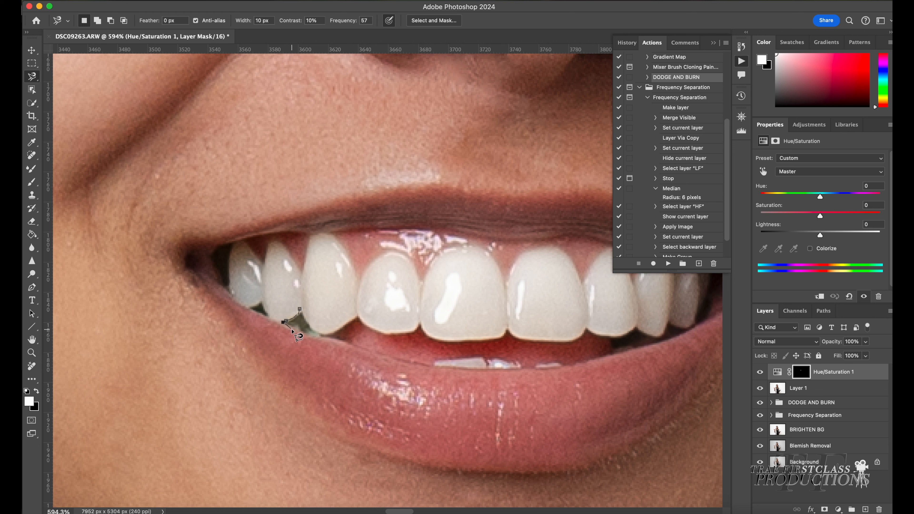
{"action": "left_click", "coordinate": [317, 338]}
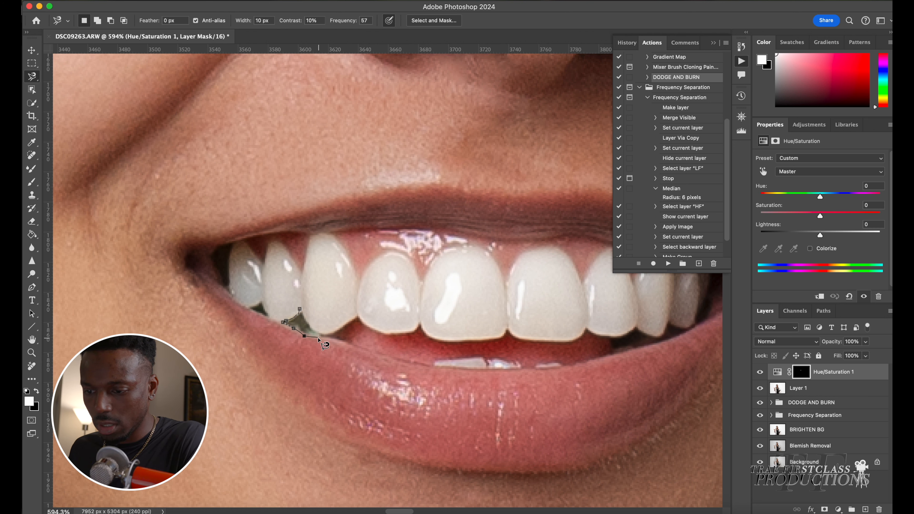
{"action": "double_click", "coordinate": [323, 338]}
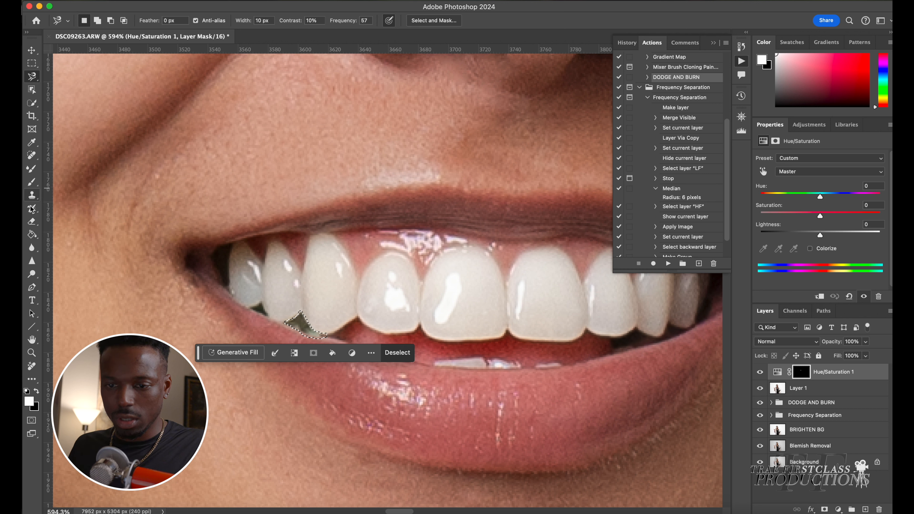
Clone Stamp over the selected gap on the merged Layer 1 with a smaller brush, then deselect
{"action": "left_click", "coordinate": [31, 195]}
{"action": "key", "text": "bracketleft"}
{"action": "key", "text": "bracketleft"}
{"action": "key", "text": "bracketleft"}
{"action": "key", "text": "bracketleft"}
{"action": "key", "text": "bracketleft"}
{"action": "key", "text": "bracketleft"}
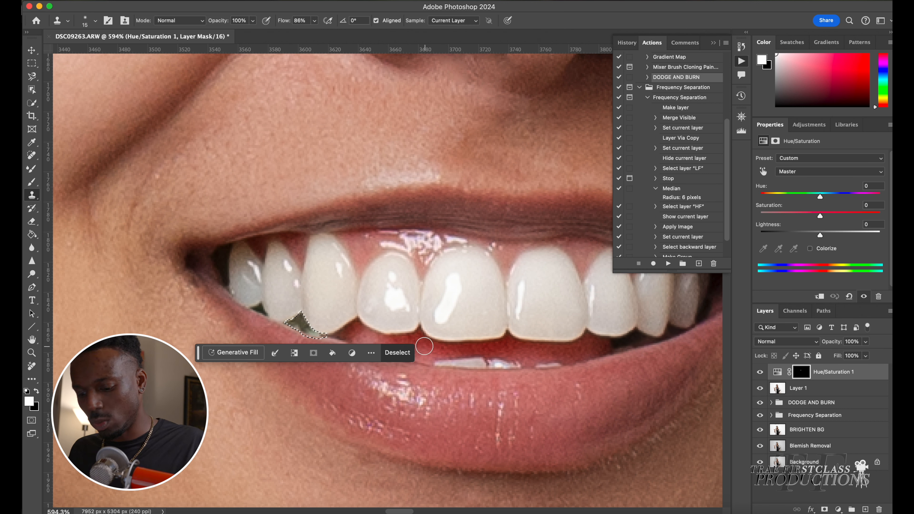
{"action": "key", "text": "bracketleft"}
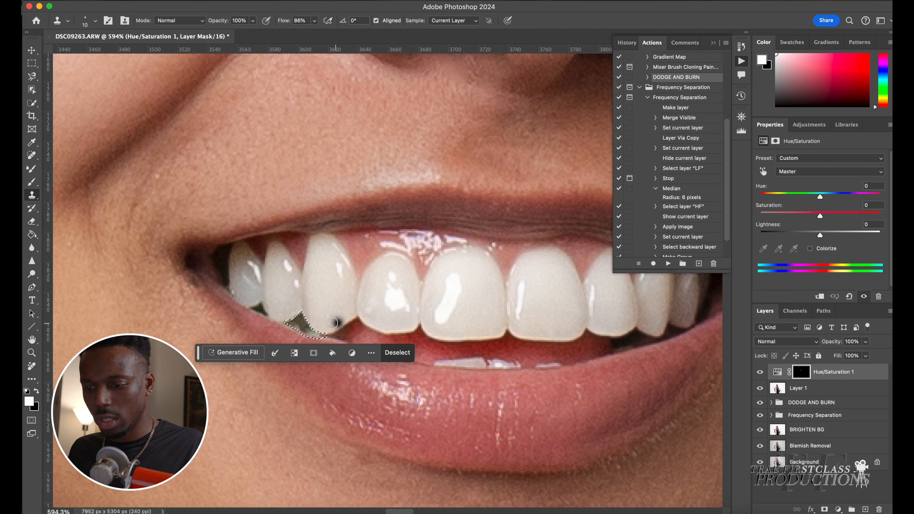
{"action": "mouse_move", "coordinate": [290, 323]}
{"action": "left_mouse_down"}
{"action": "mouse_move", "coordinate": [330, 330]}
{"action": "mouse_move", "coordinate": [283, 323]}
{"action": "left_mouse_up"}
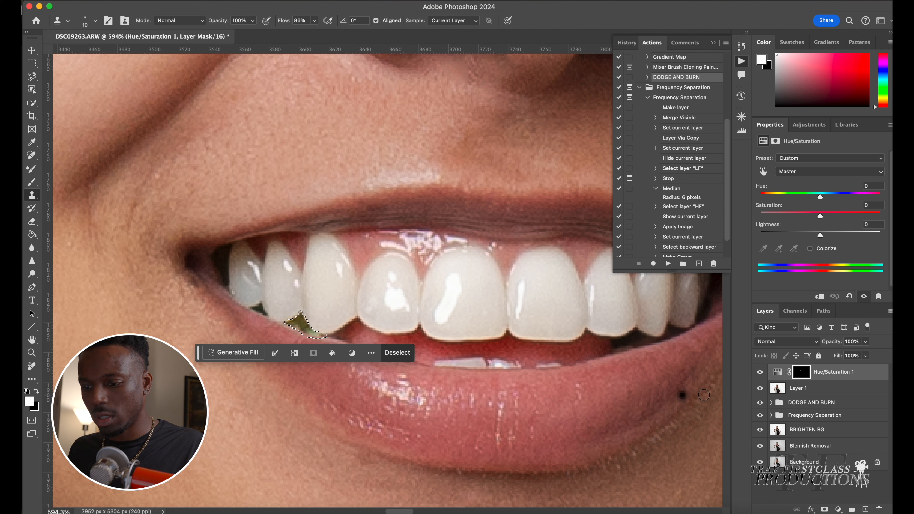
{"action": "left_click", "coordinate": [806, 390]}
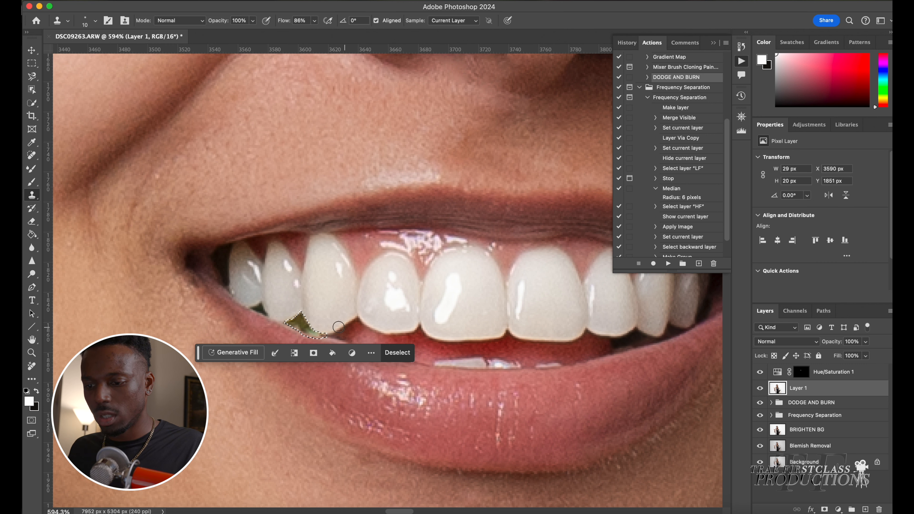
{"action": "mouse_move", "coordinate": [294, 322]}
{"action": "left_mouse_down"}
{"action": "mouse_move", "coordinate": [315, 333]}
{"action": "mouse_move", "coordinate": [298, 319]}
{"action": "mouse_move", "coordinate": [292, 325]}
{"action": "left_mouse_up"}
{"action": "left_click", "coordinate": [398, 352]}
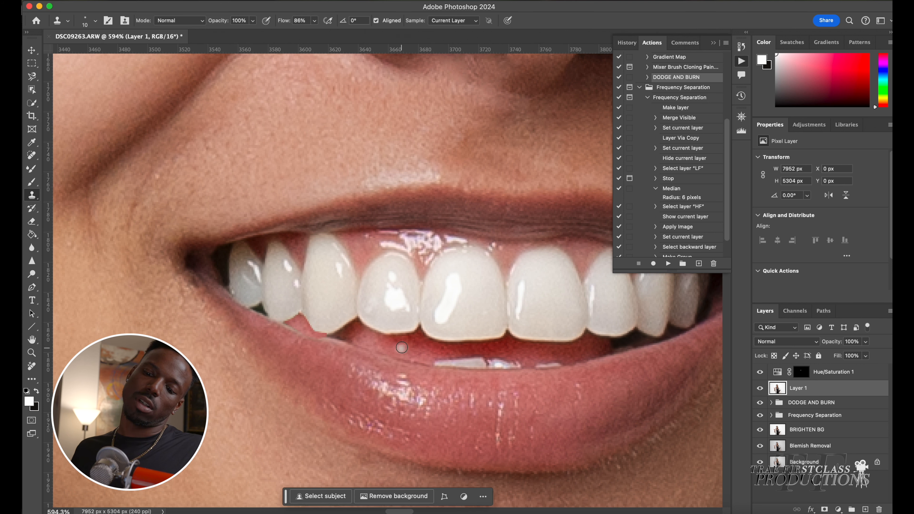
Inspect the retouched teeth up close and then the whole portrait
{"action": "scroll", "coordinate": [420, 308], "scroll_direction": "up", "scroll_amount": 3}
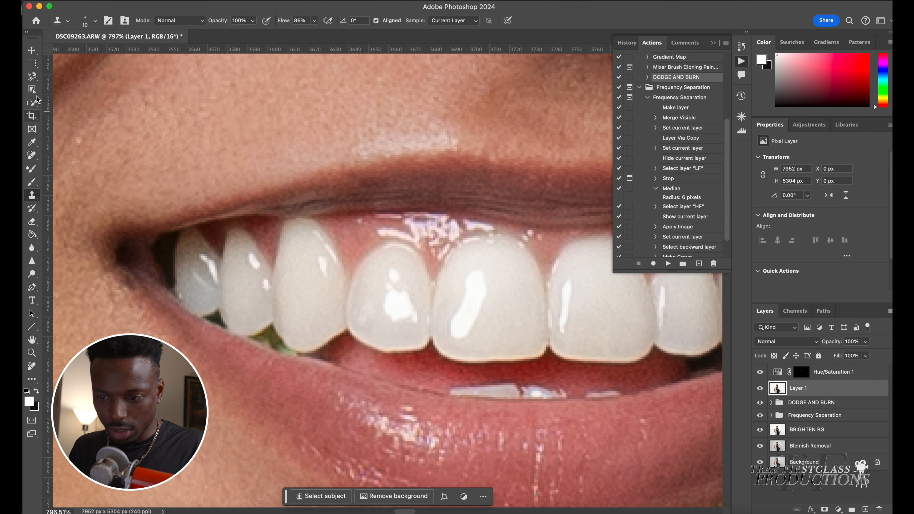
{"action": "left_click", "coordinate": [33, 78]}
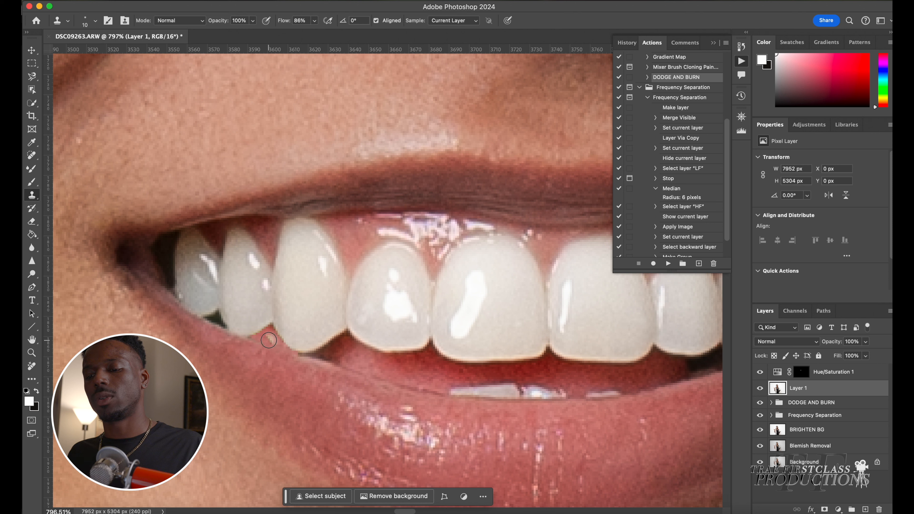
{"action": "key", "text": "bracketleft"}
{"action": "key", "text": "bracketleft"}
{"action": "key", "text": "bracketleft"}
{"action": "key", "text": "bracketleft"}
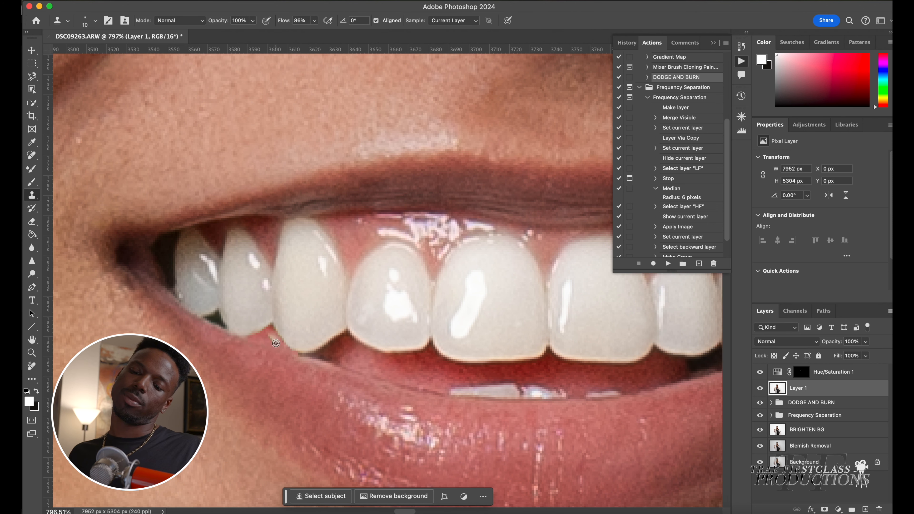
{"action": "scroll", "coordinate": [388, 334], "scroll_direction": "down", "scroll_amount": 6}
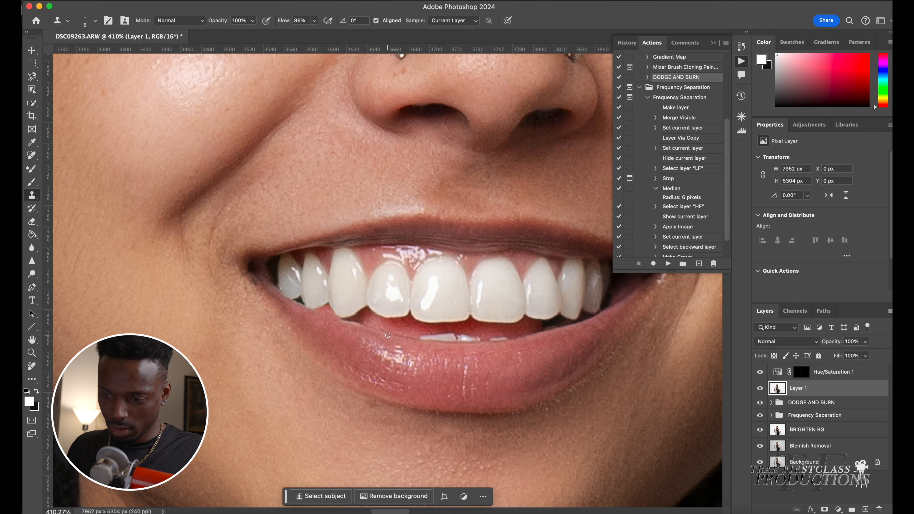
{"action": "scroll", "coordinate": [363, 306], "scroll_direction": "down", "scroll_amount": 2}
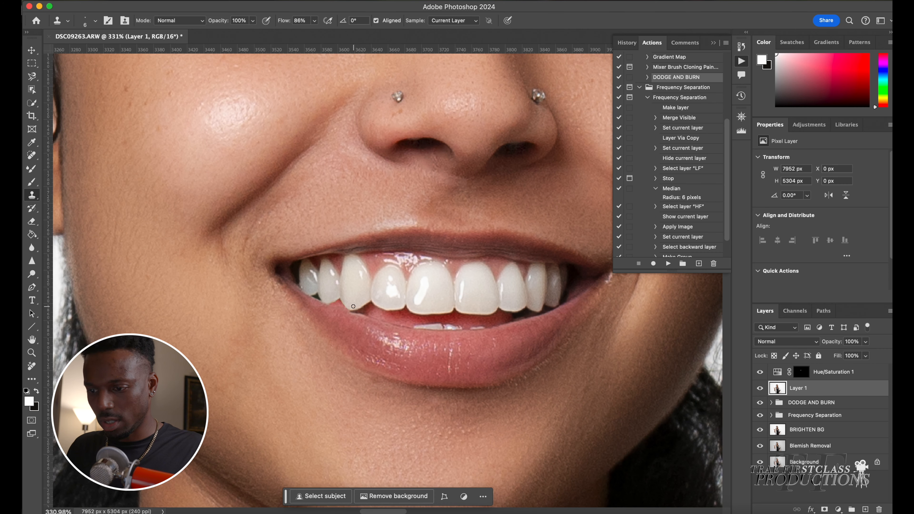
{"action": "scroll", "coordinate": [353, 306], "scroll_direction": "down", "scroll_amount": 3}
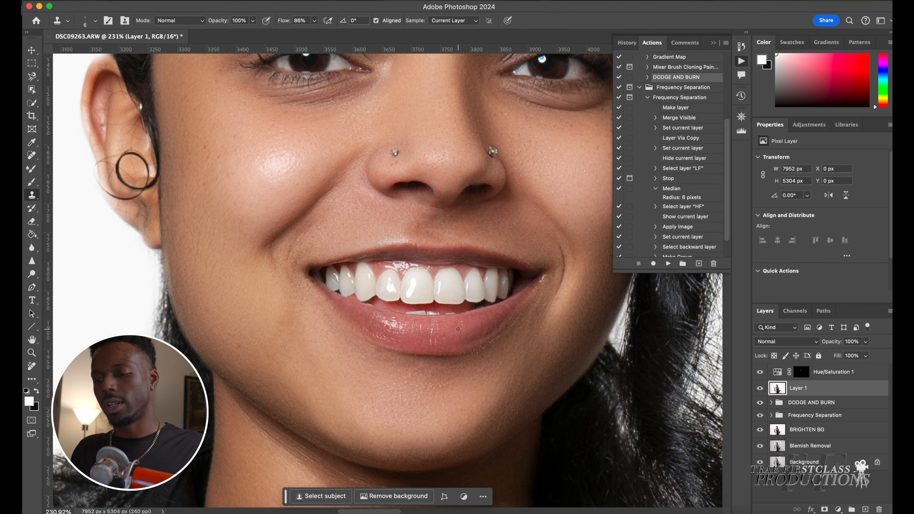
{"action": "scroll", "coordinate": [457, 329], "scroll_direction": "down", "scroll_amount": 2}
{"action": "scroll", "coordinate": [458, 329], "scroll_direction": "down", "scroll_amount": 3}
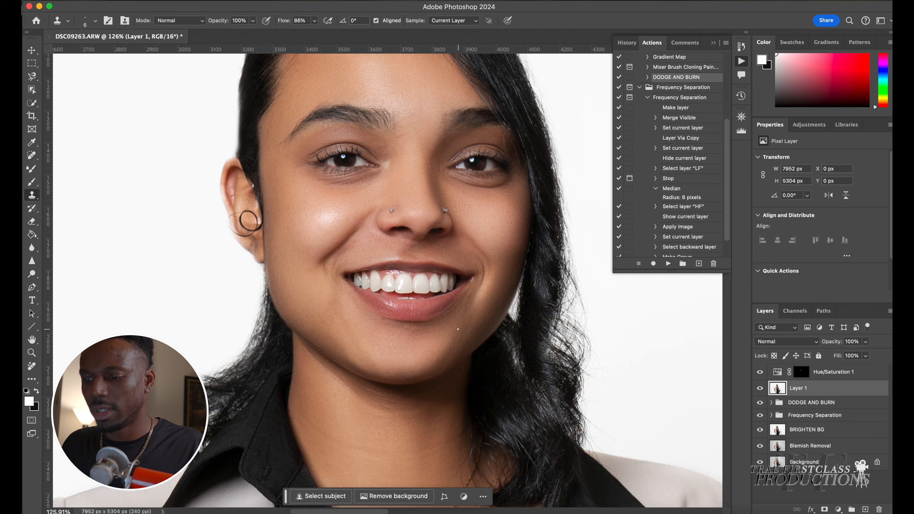
{"action": "scroll", "coordinate": [458, 329], "scroll_direction": "down", "scroll_amount": 5}
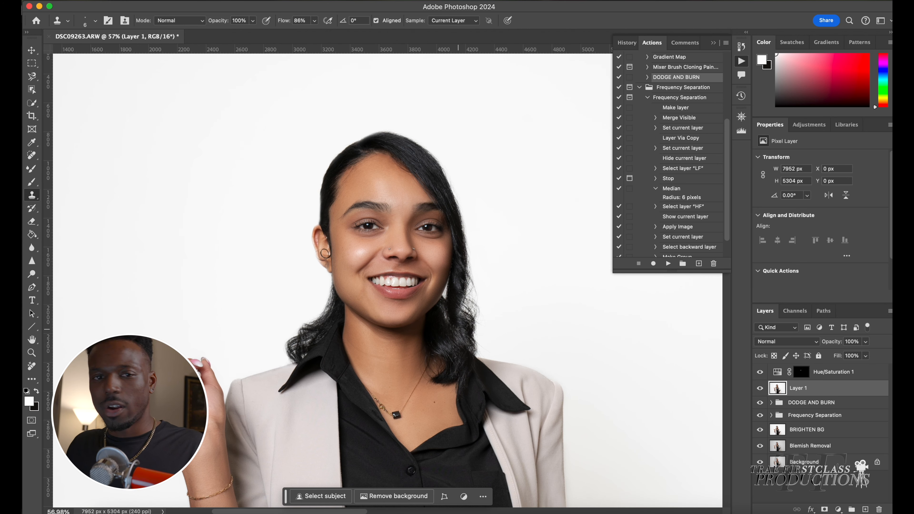
{"action": "scroll", "coordinate": [458, 328], "scroll_direction": "down", "scroll_amount": 1}
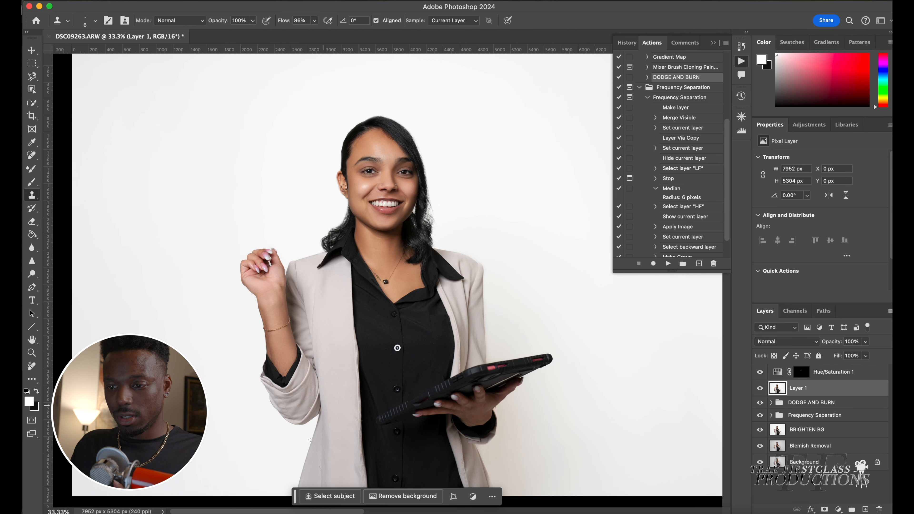
Clone Stamp over the flaw on the tip of the raised fingernail on the hand holding the pen
{"action": "scroll", "coordinate": [260, 236], "scroll_direction": "up", "scroll_amount": 5}
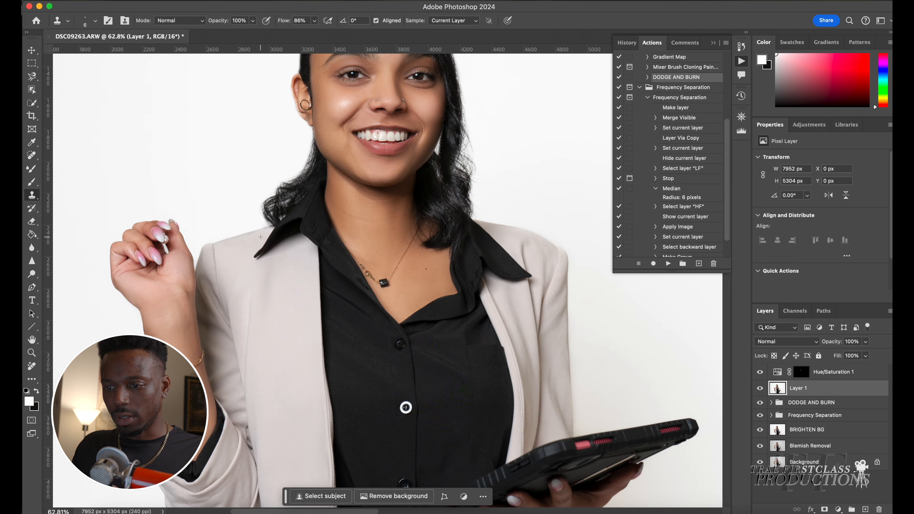
{"action": "scroll", "coordinate": [260, 237], "scroll_direction": "up", "scroll_amount": 5}
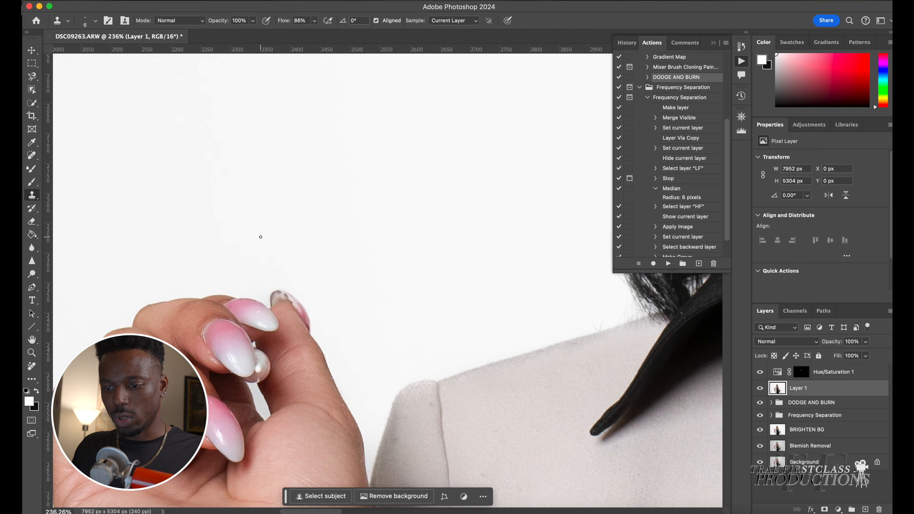
{"action": "scroll", "coordinate": [261, 237], "scroll_direction": "up", "scroll_amount": 1}
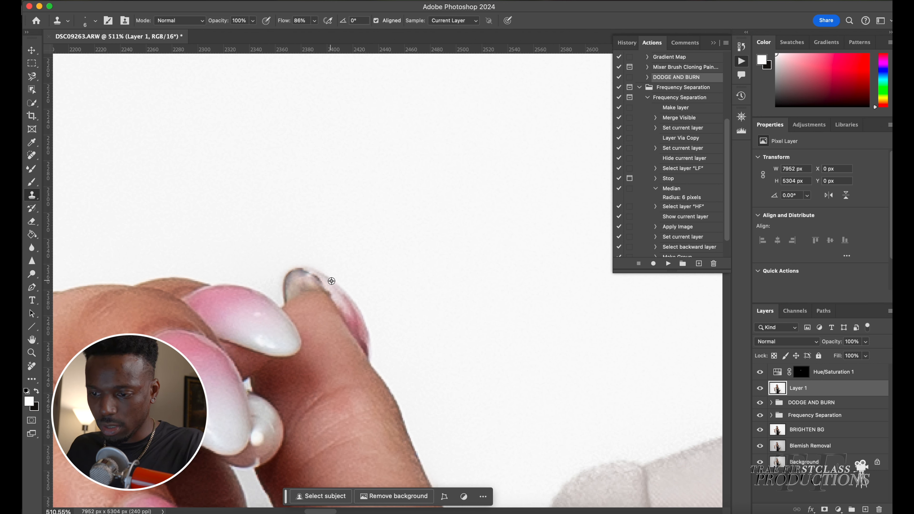
{"action": "left_click", "coordinate": [321, 278], "text": "alt"}
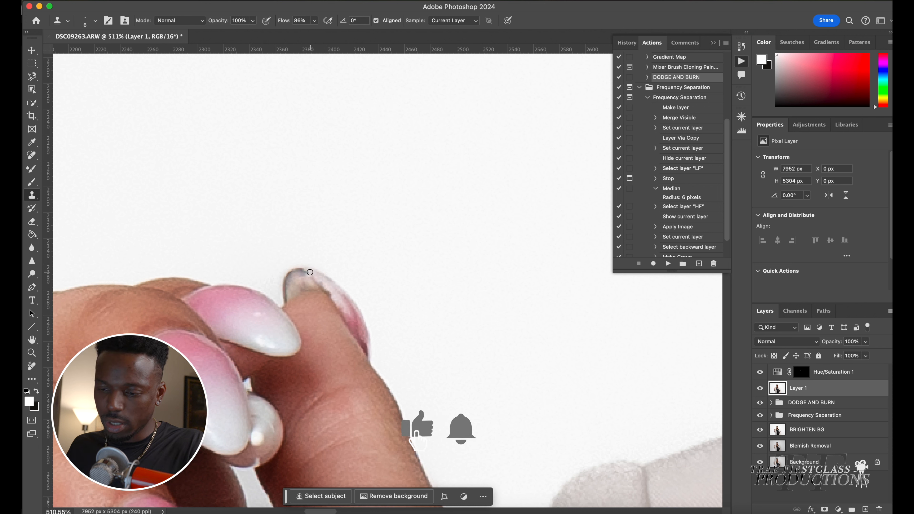
{"action": "left_click_drag", "start_coordinate": [307, 274], "coordinate": [305, 271]}
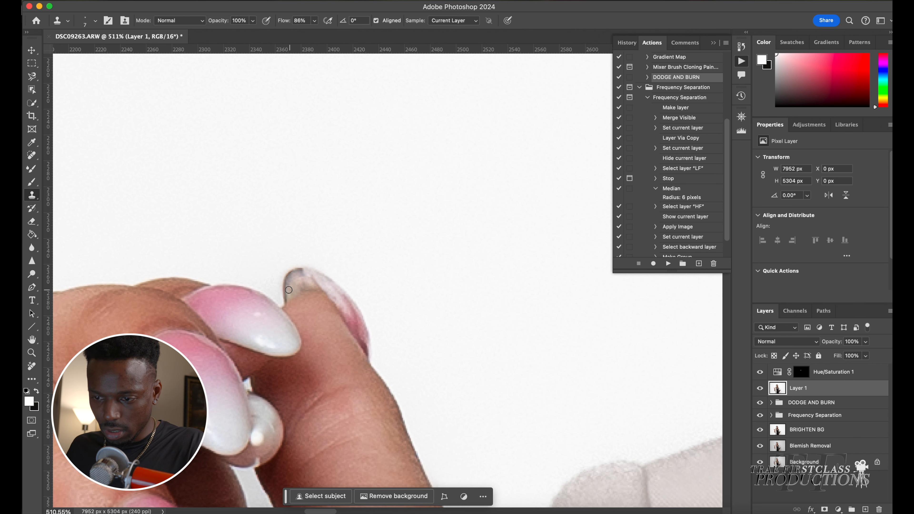
{"action": "left_click", "coordinate": [298, 281], "text": "alt"}
{"action": "mouse_move", "coordinate": [293, 293]}
{"action": "left_mouse_down"}
{"action": "mouse_move", "coordinate": [293, 277]}
{"action": "mouse_move", "coordinate": [287, 301]}
{"action": "mouse_move", "coordinate": [297, 272]}
{"action": "left_mouse_up"}
{"action": "left_click", "coordinate": [290, 289], "text": "alt"}
Clean up the fingernail tip with the Spot Healing Brush at a smaller brush size
{"action": "key", "text": "x"}
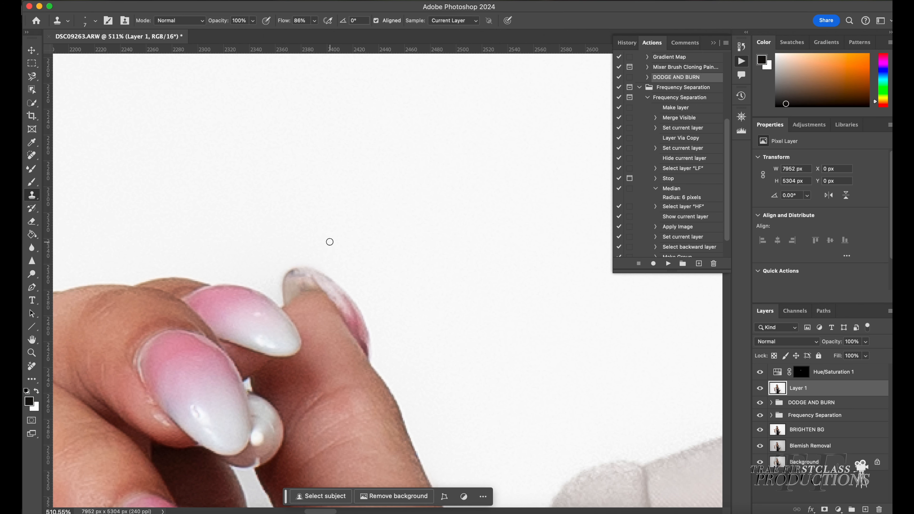
{"action": "scroll", "coordinate": [284, 281], "scroll_direction": "up", "scroll_amount": 5}
{"action": "key", "text": "j"}
{"action": "left_click", "coordinate": [306, 268]}
{"action": "left_click", "coordinate": [338, 286]}
{"action": "left_click", "coordinate": [352, 266]}
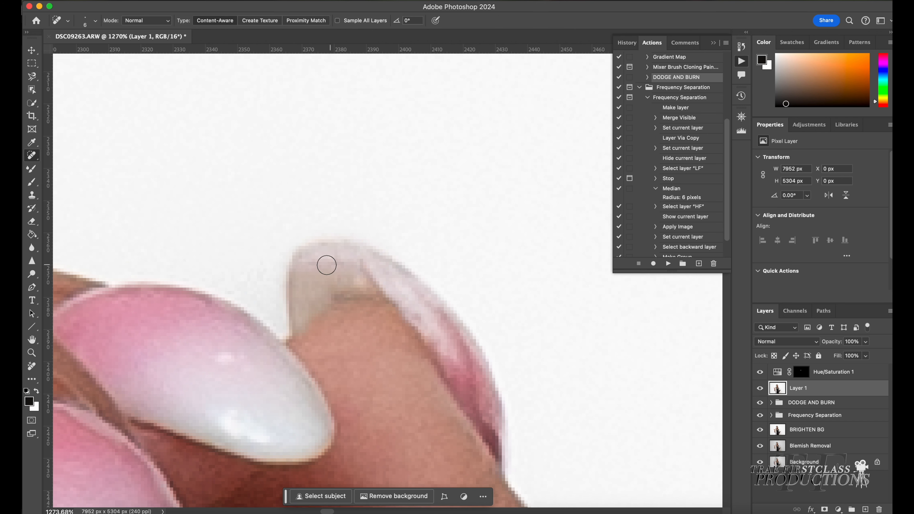
{"action": "key", "text": "bracketleft"}
{"action": "key", "text": "bracketleft"}
{"action": "key", "text": "bracketleft"}
{"action": "left_click", "coordinate": [364, 267]}
{"action": "left_click", "coordinate": [340, 266]}
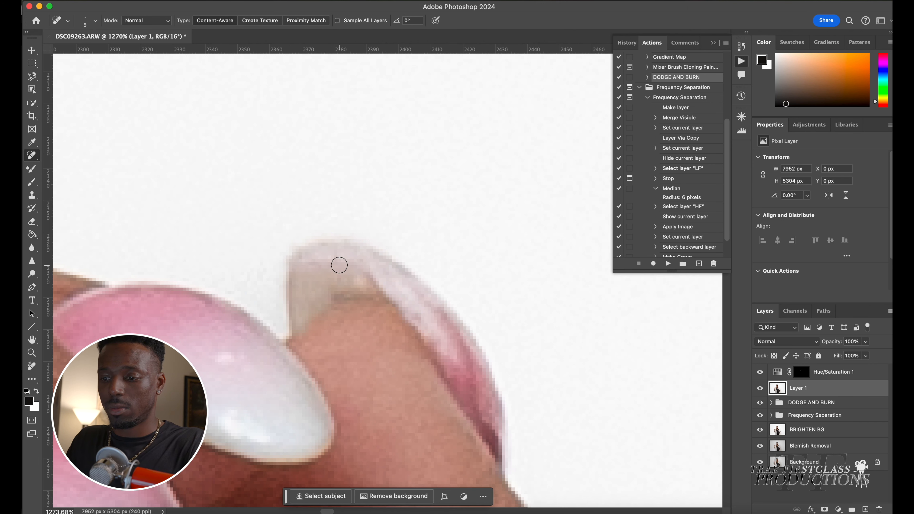
Review the whole retouched portrait, then switch to Lightroom Classic and compare the edited file with the original raw photo
{"action": "scroll", "coordinate": [340, 277], "scroll_direction": "down", "scroll_amount": 2}
{"action": "scroll", "coordinate": [339, 277], "scroll_direction": "down", "scroll_amount": 10}
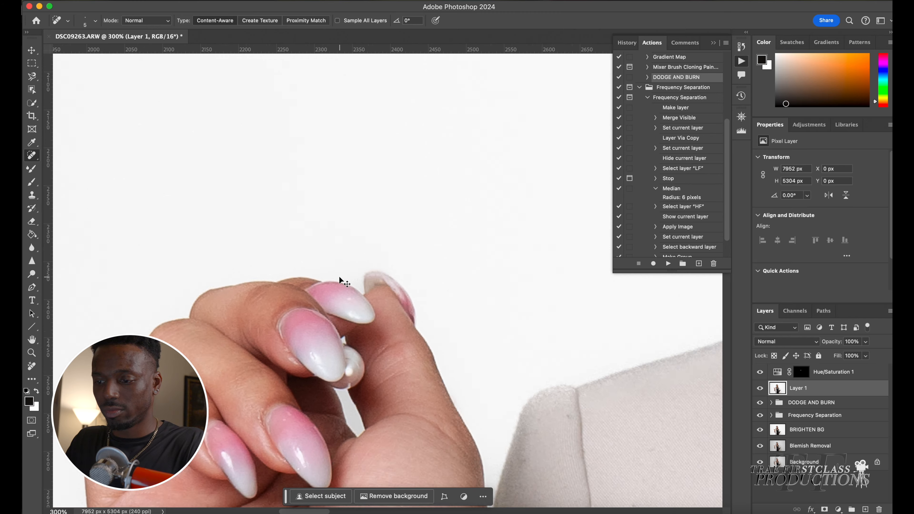
{"action": "scroll", "coordinate": [339, 276], "scroll_direction": "down", "scroll_amount": 4}
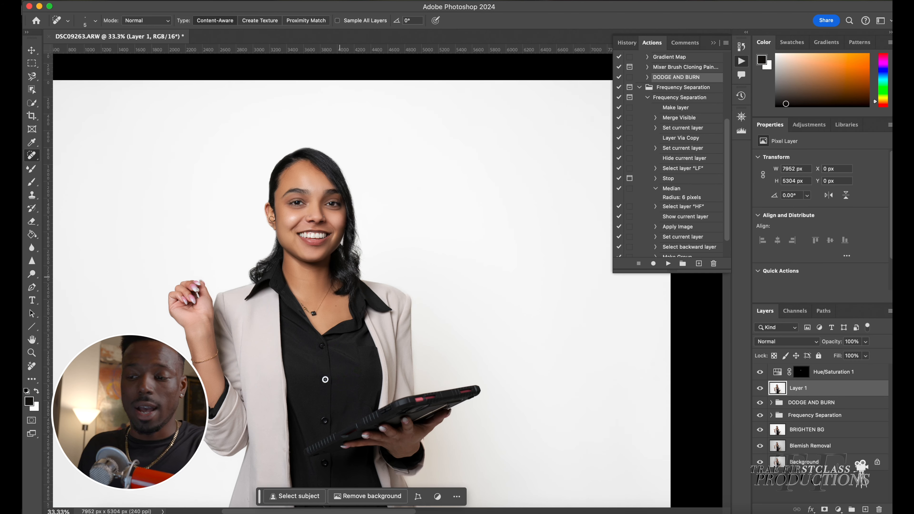
{"action": "scroll", "coordinate": [340, 277], "scroll_direction": "down", "scroll_amount": 3}
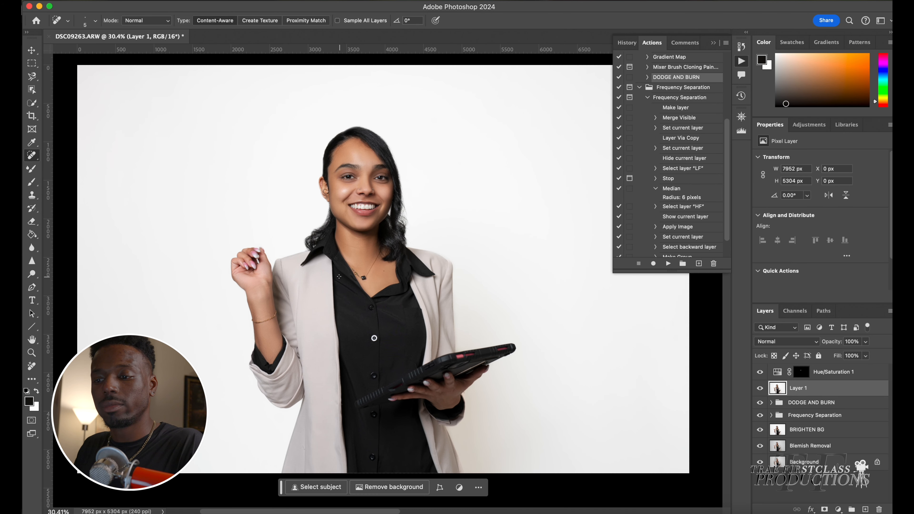
{"action": "scroll", "coordinate": [340, 277], "scroll_direction": "down", "scroll_amount": 3}
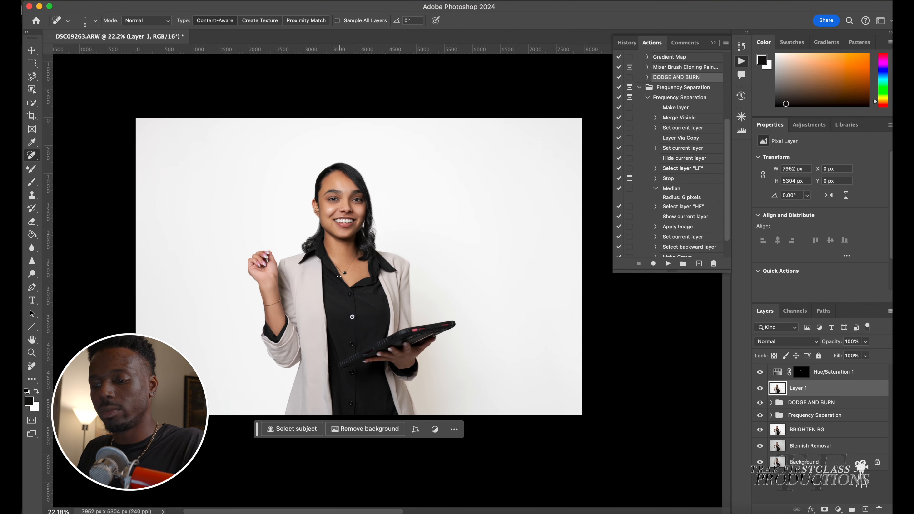
{"action": "scroll", "coordinate": [339, 277], "scroll_direction": "up", "scroll_amount": 1}
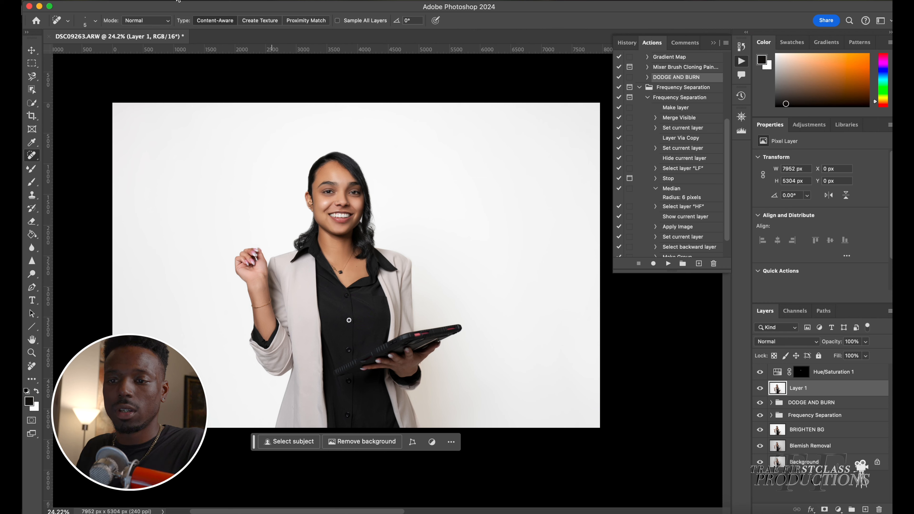
{"action": "left_click", "coordinate": [121, 1]}
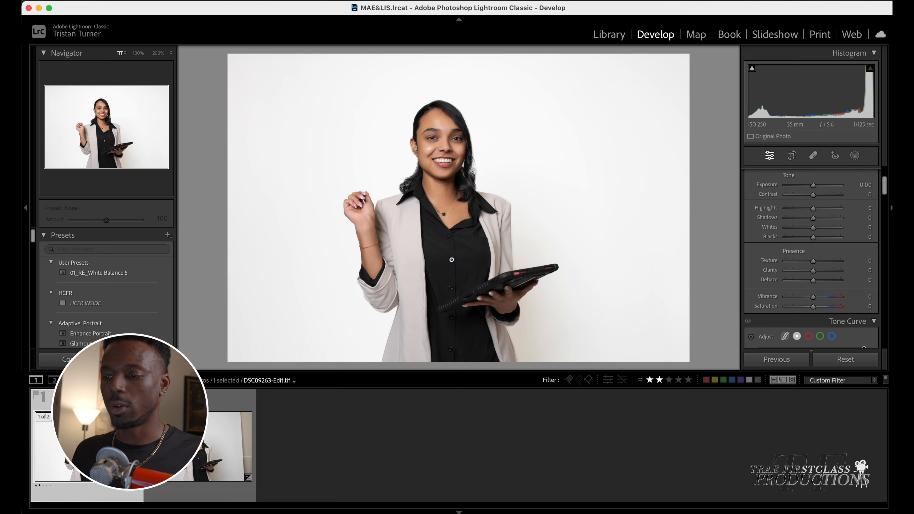
{"action": "key", "text": "Right"}
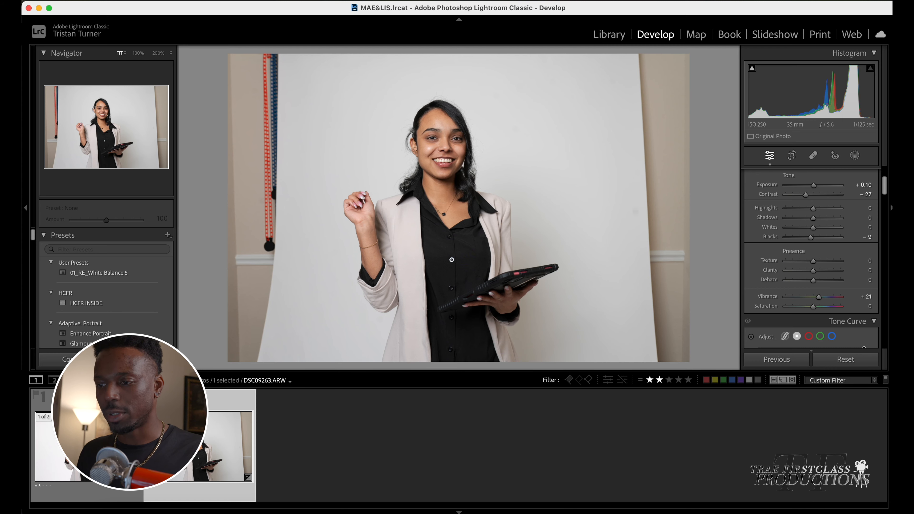
{"action": "key", "text": "Left"}
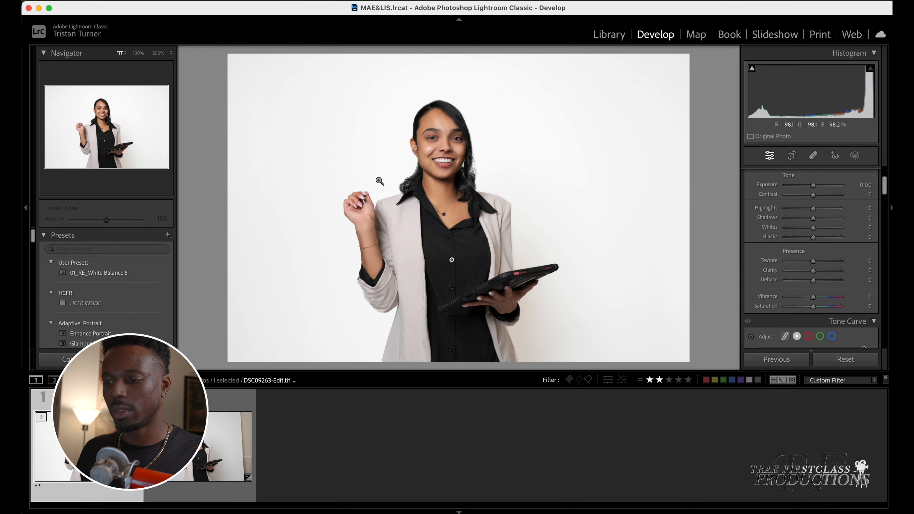
Create a virtual copy of the edited photo
{"action": "left_click", "coordinate": [439, 134]}
{"action": "key", "text": "super+minus"}
{"action": "key", "text": "super+minus"}
{"action": "key", "text": "super+minus"}
{"action": "key", "text": "super+minus"}
{"action": "key", "text": "super+minus"}
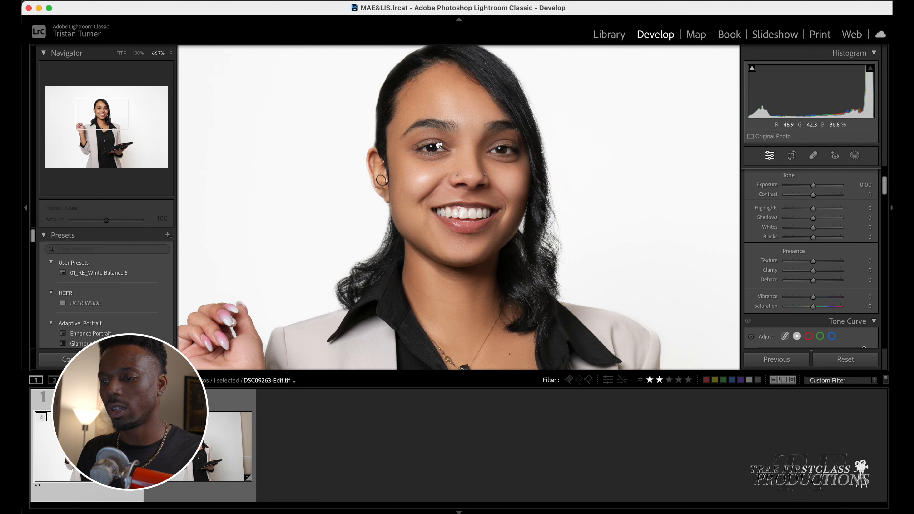
{"action": "key", "text": "super+minus"}
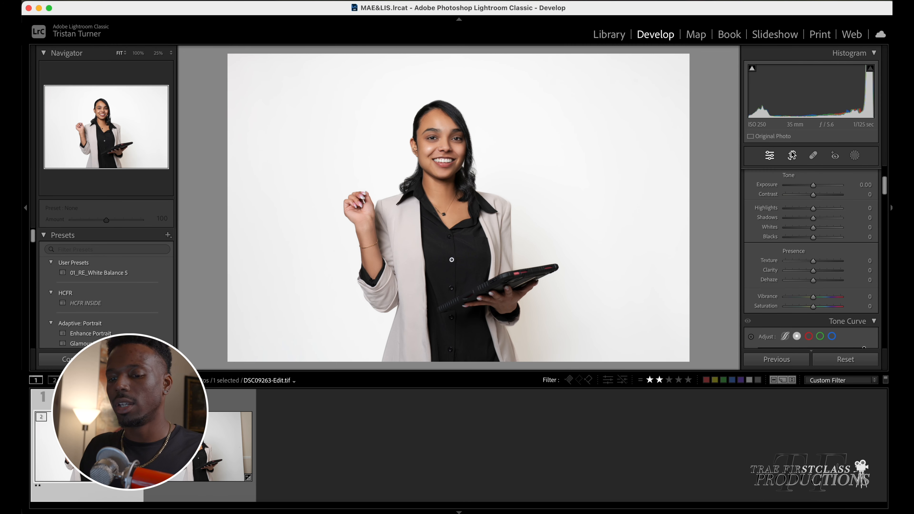
{"action": "right_click", "coordinate": [74, 445]}
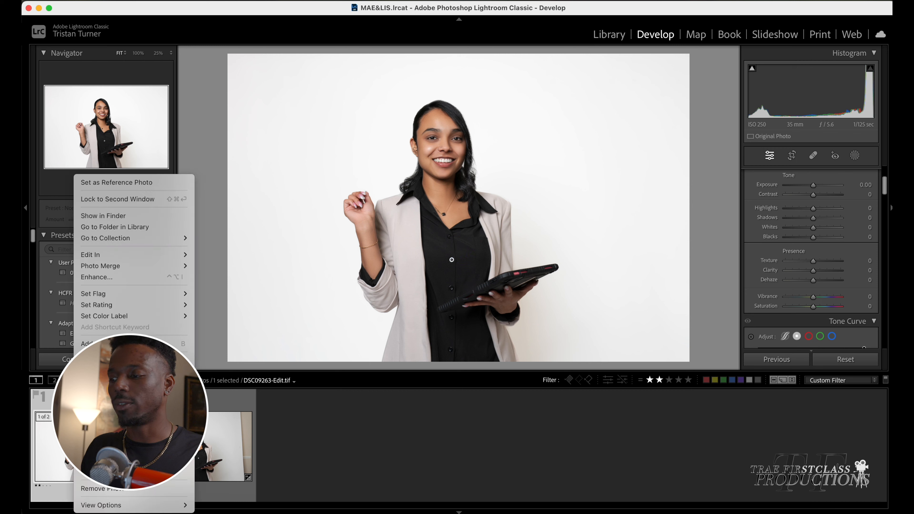
{"action": "left_click", "coordinate": [568, 355]}
{"action": "key", "text": "super+apostrophe"}
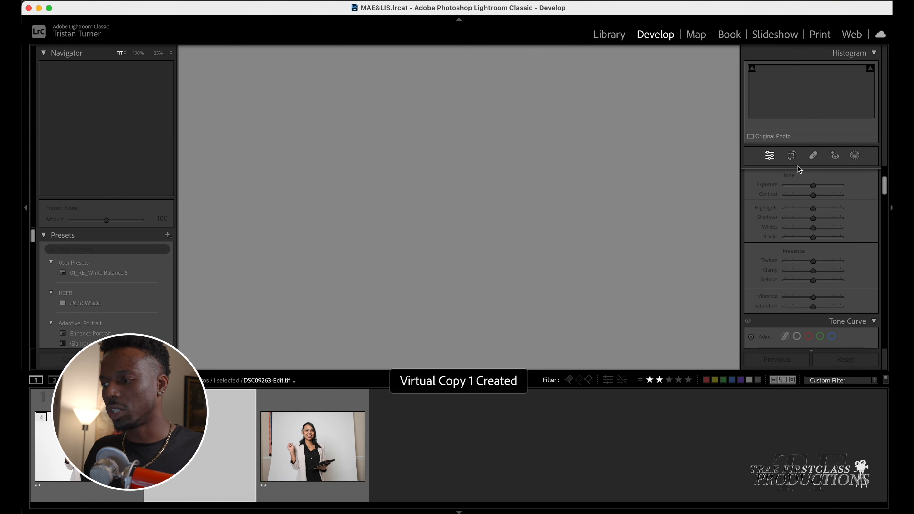
Crop the virtual copy to a 5 x 7 portrait frame around the subject
{"action": "left_click", "coordinate": [792, 156]}
{"action": "left_click_drag", "start_coordinate": [616, 77], "coordinate": [568, 81]}
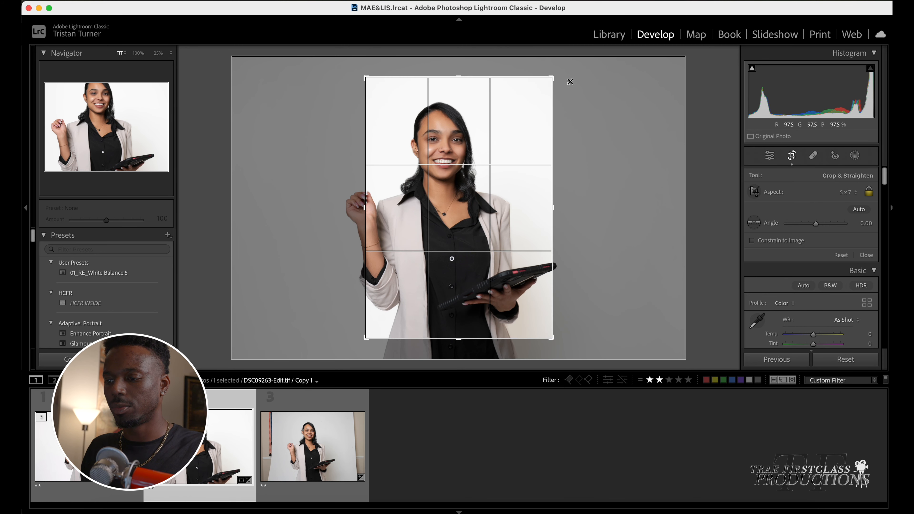
{"action": "mouse_move", "coordinate": [506, 161]}
{"action": "left_mouse_down"}
{"action": "mouse_move", "coordinate": [530, 155]}
{"action": "mouse_move", "coordinate": [519, 159]}
{"action": "left_mouse_up"}
{"action": "key", "text": "Return"}
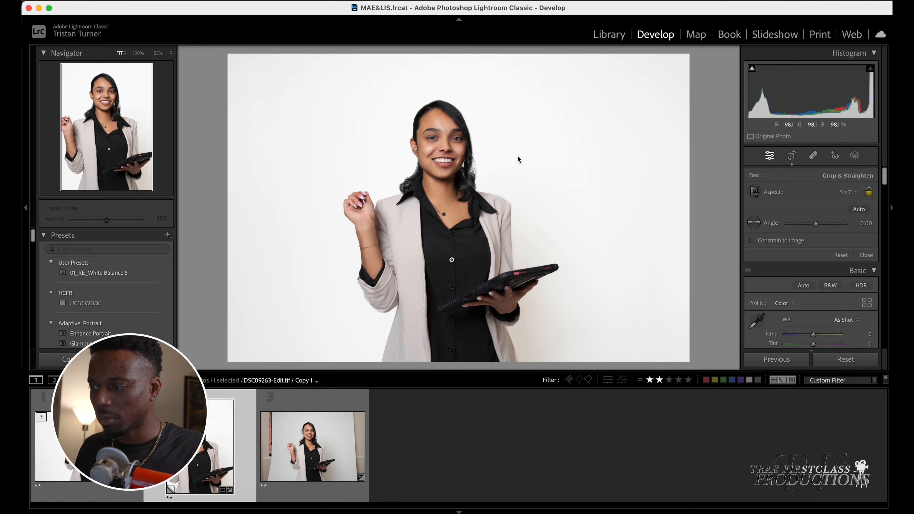
Reopen the crop and shift the 5 x 7 frame slightly to recenter the subject
{"action": "left_click", "coordinate": [793, 156]}
{"action": "left_click_drag", "start_coordinate": [521, 158], "coordinate": [535, 158]}
{"action": "key", "text": "Return"}
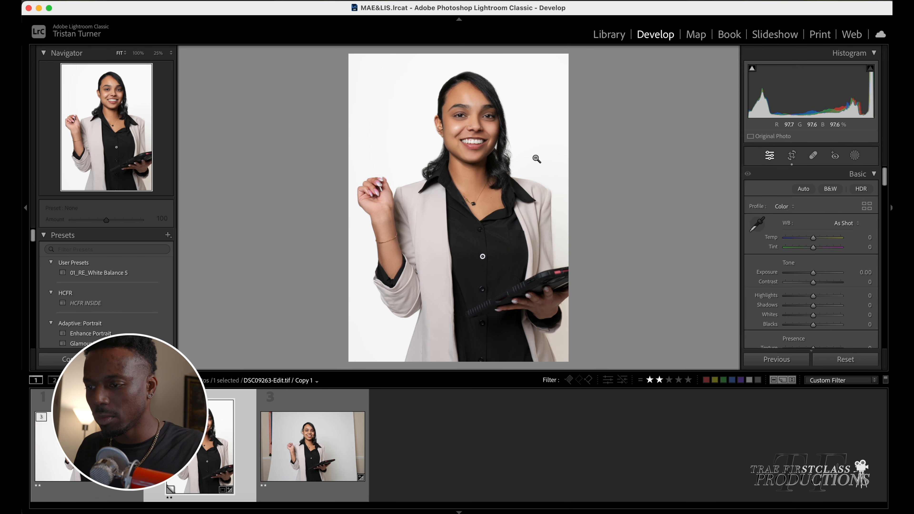
{"action": "left_click", "coordinate": [792, 155]}
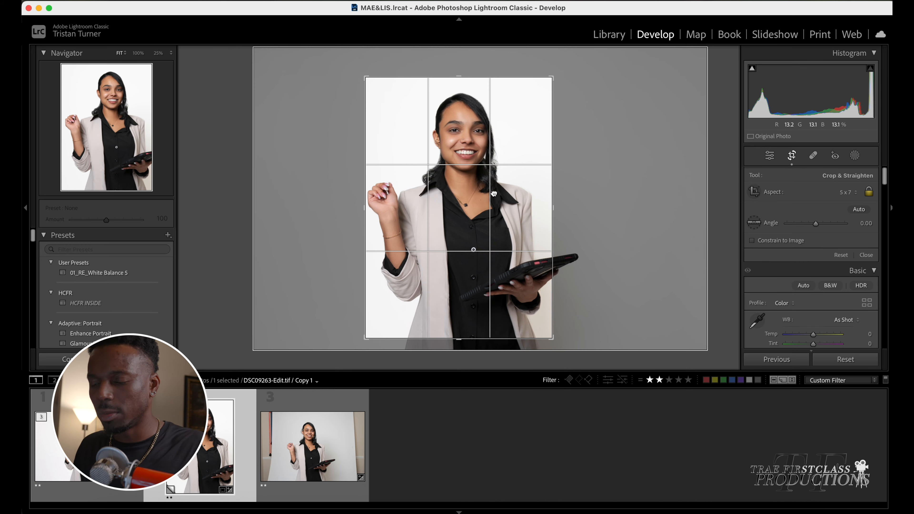
{"action": "key", "text": "Return"}
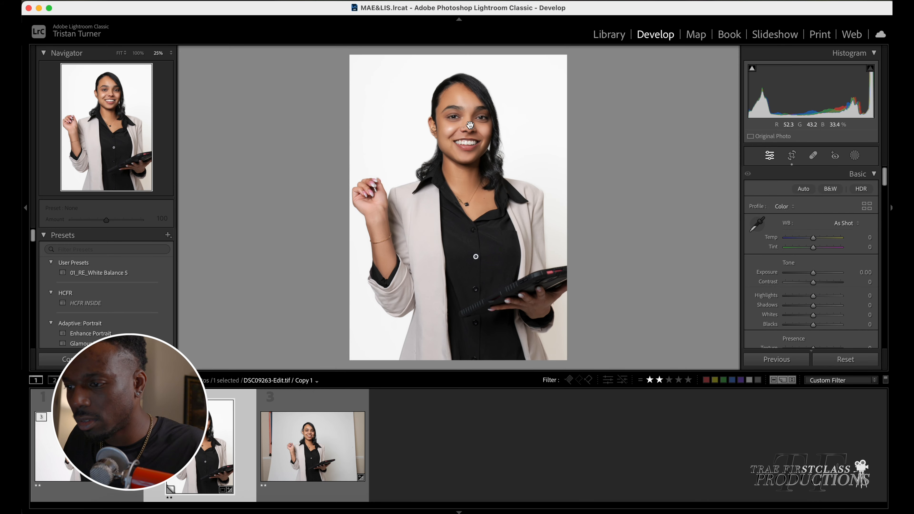